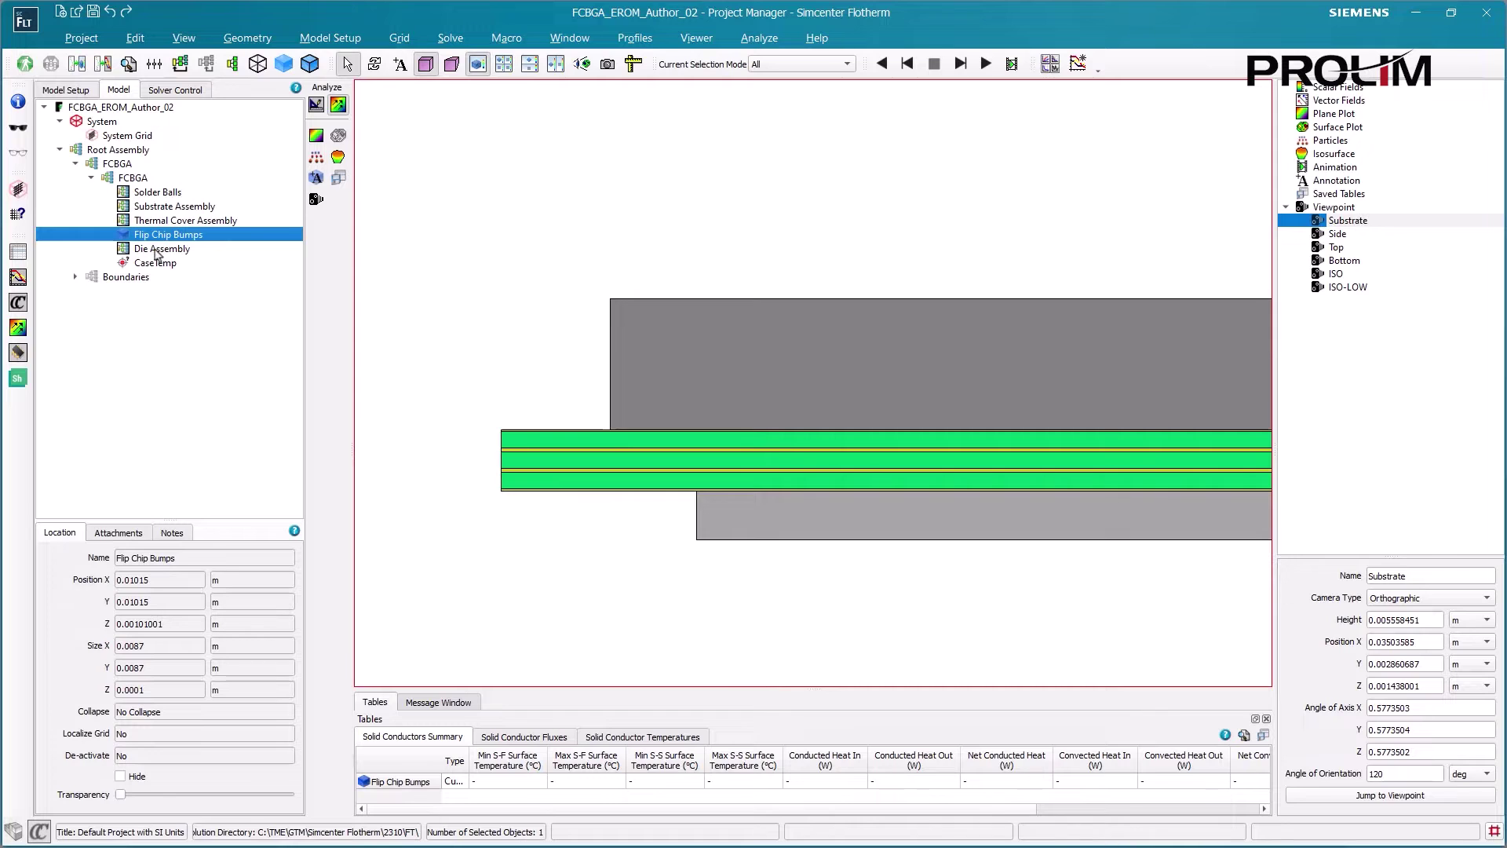
- Switch to the Top viewpoint and raise the Thermal Cover Assembly's transparency to a little over half to expose the Die Assembly
left_click(157, 250)
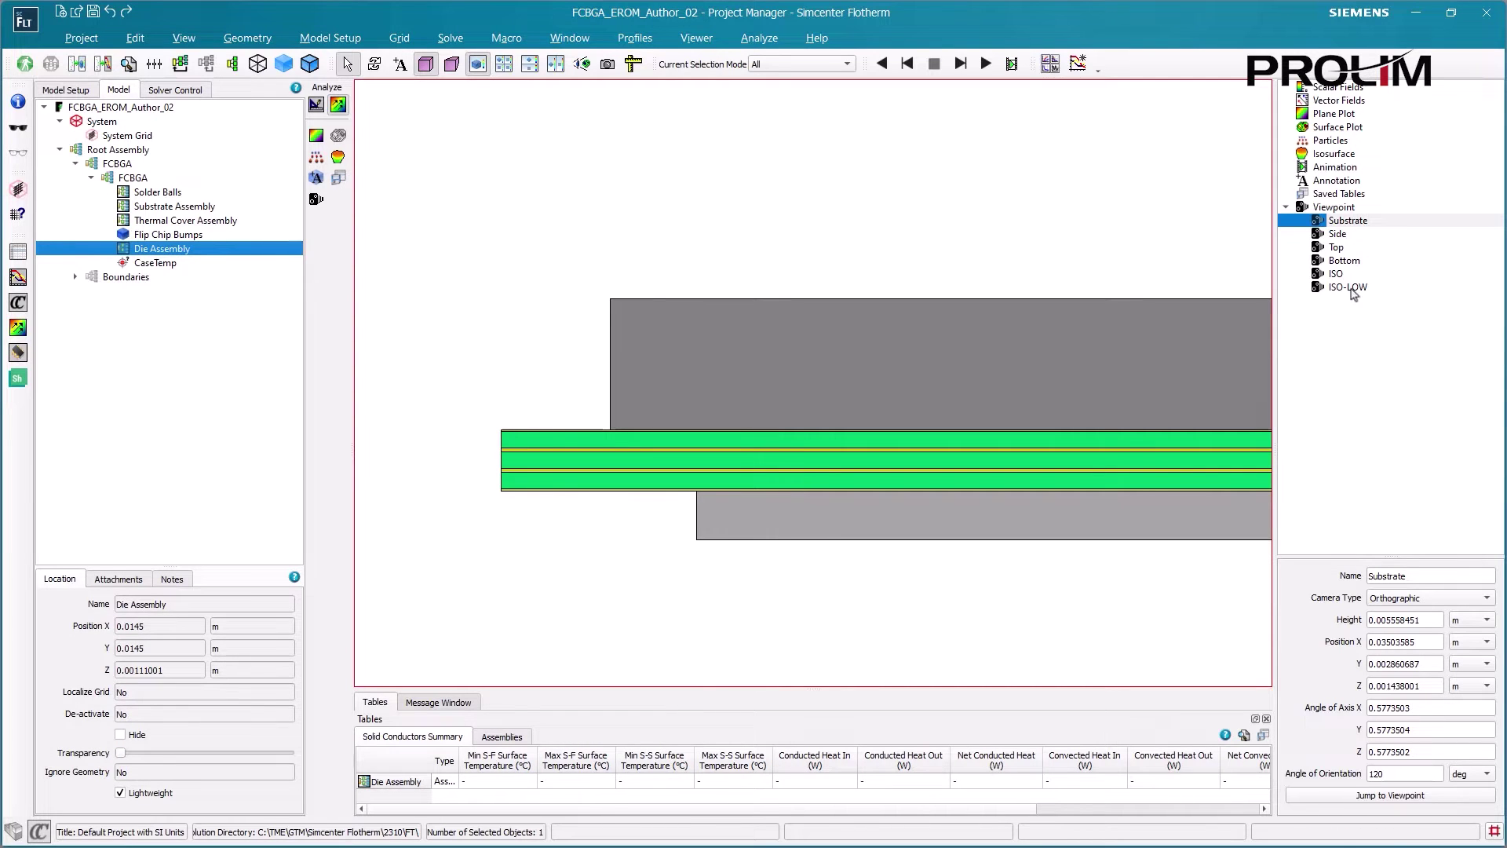
double_click(1339, 248)
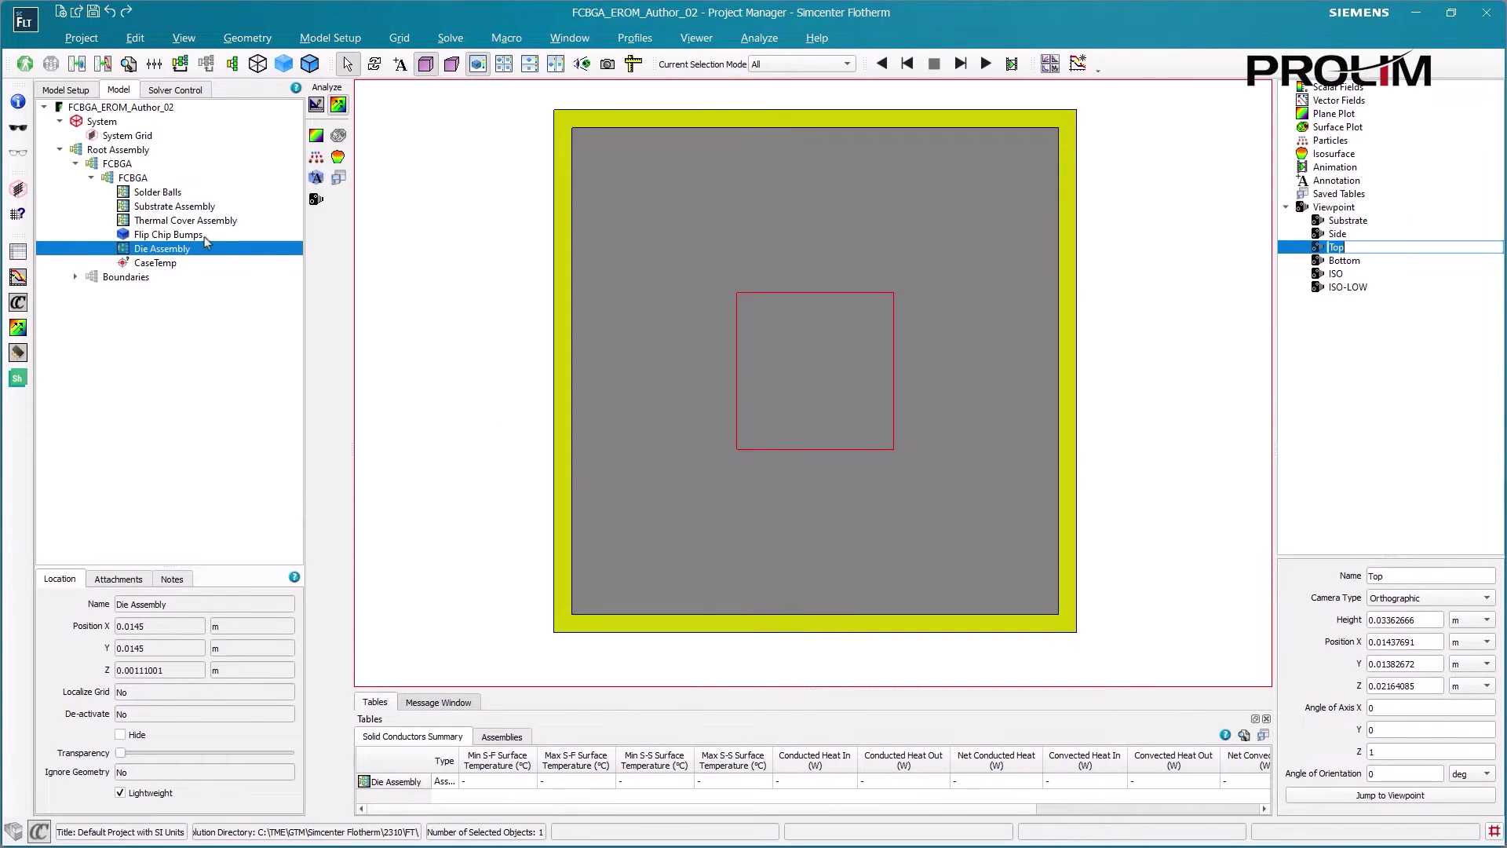
left_click(180, 222)
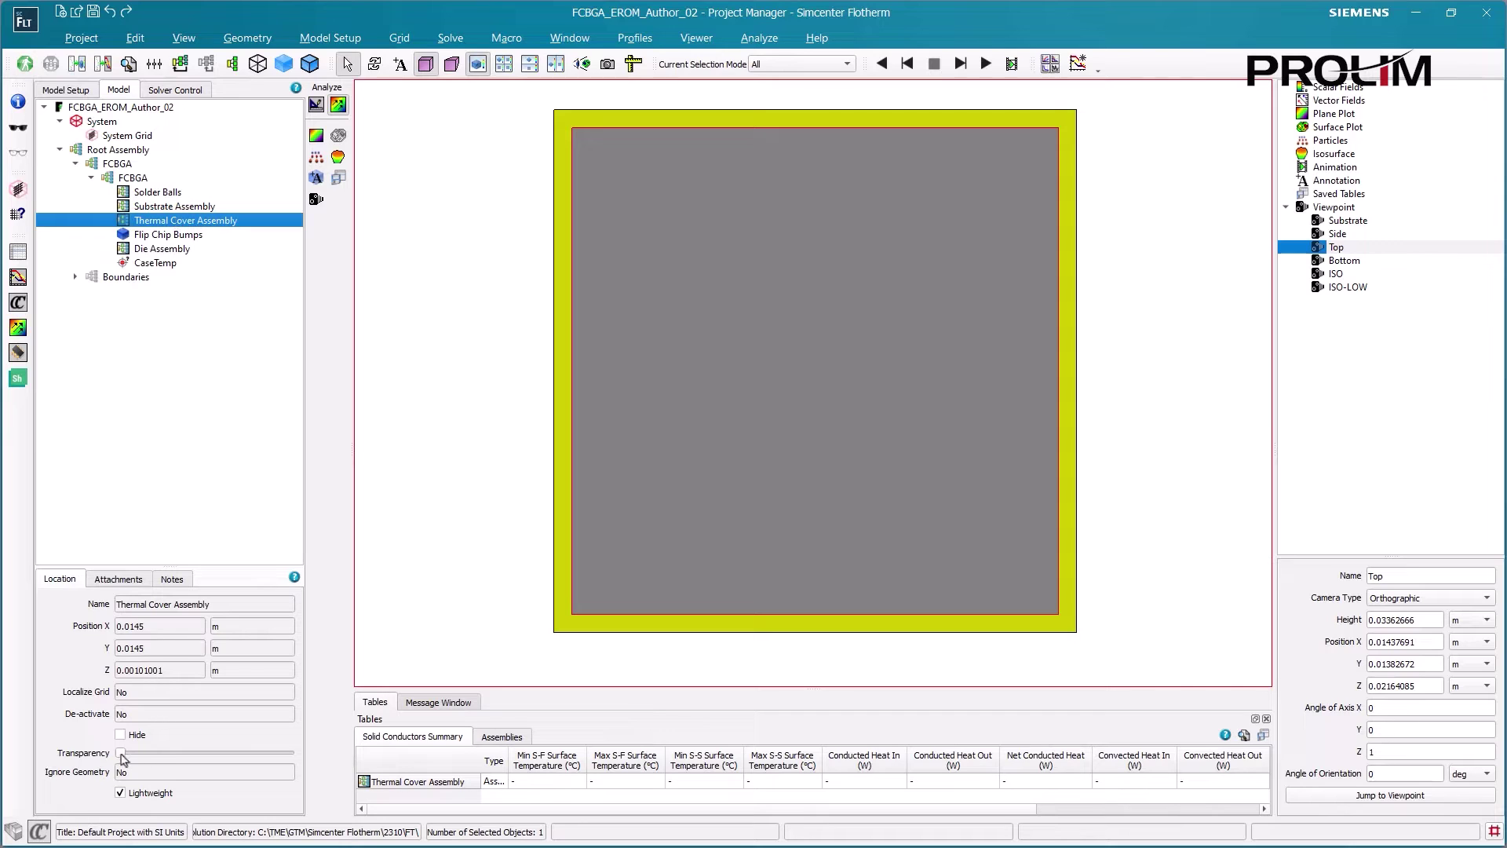
left_click_drag(122, 753, 224, 762)
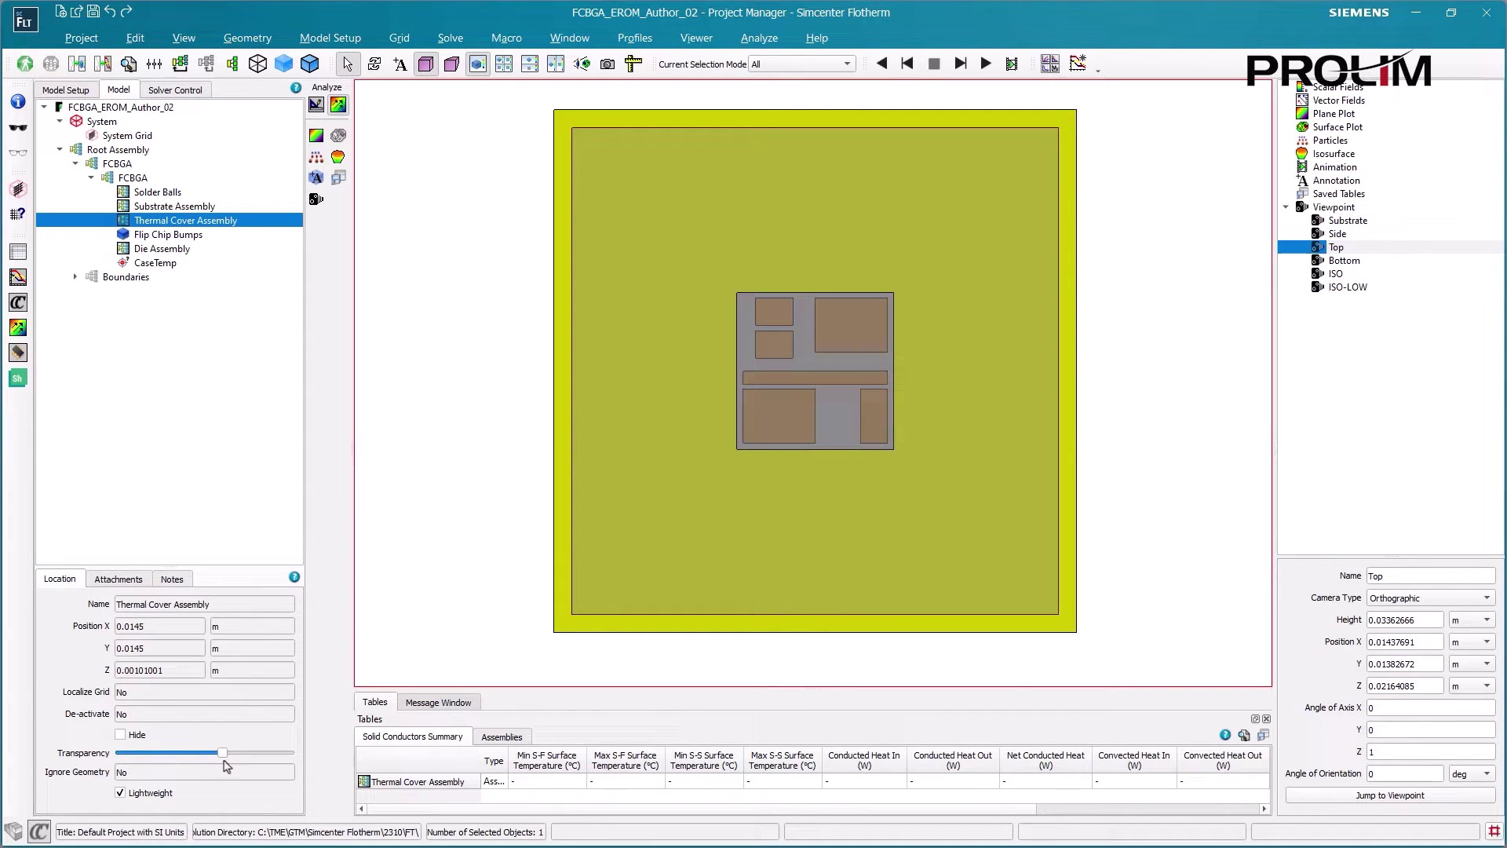
left_click(174, 249)
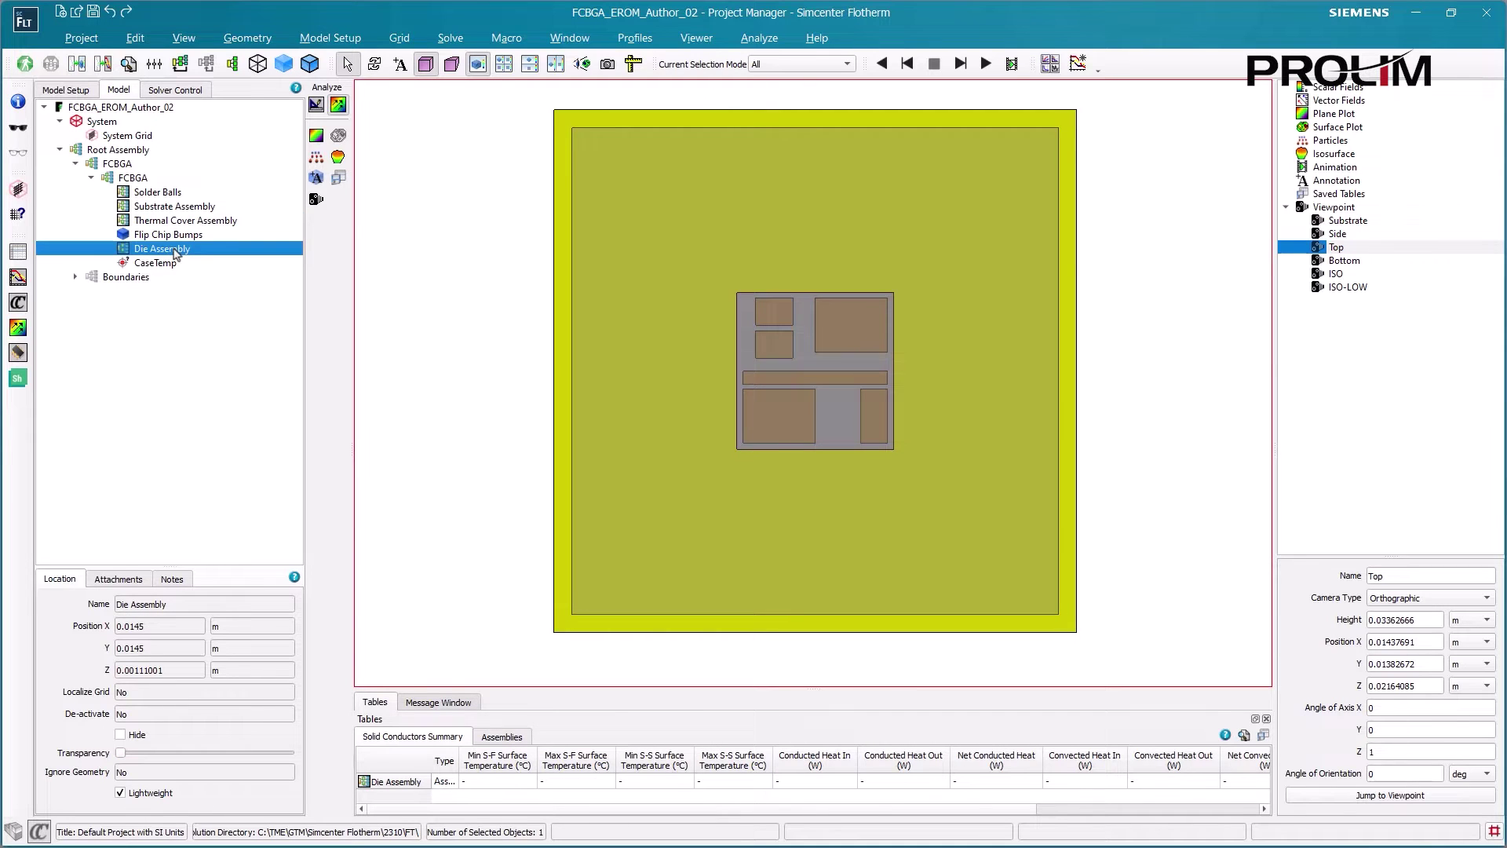
- Unhide the Boundaries assembly and expand it in the model tree
left_click(149, 279)
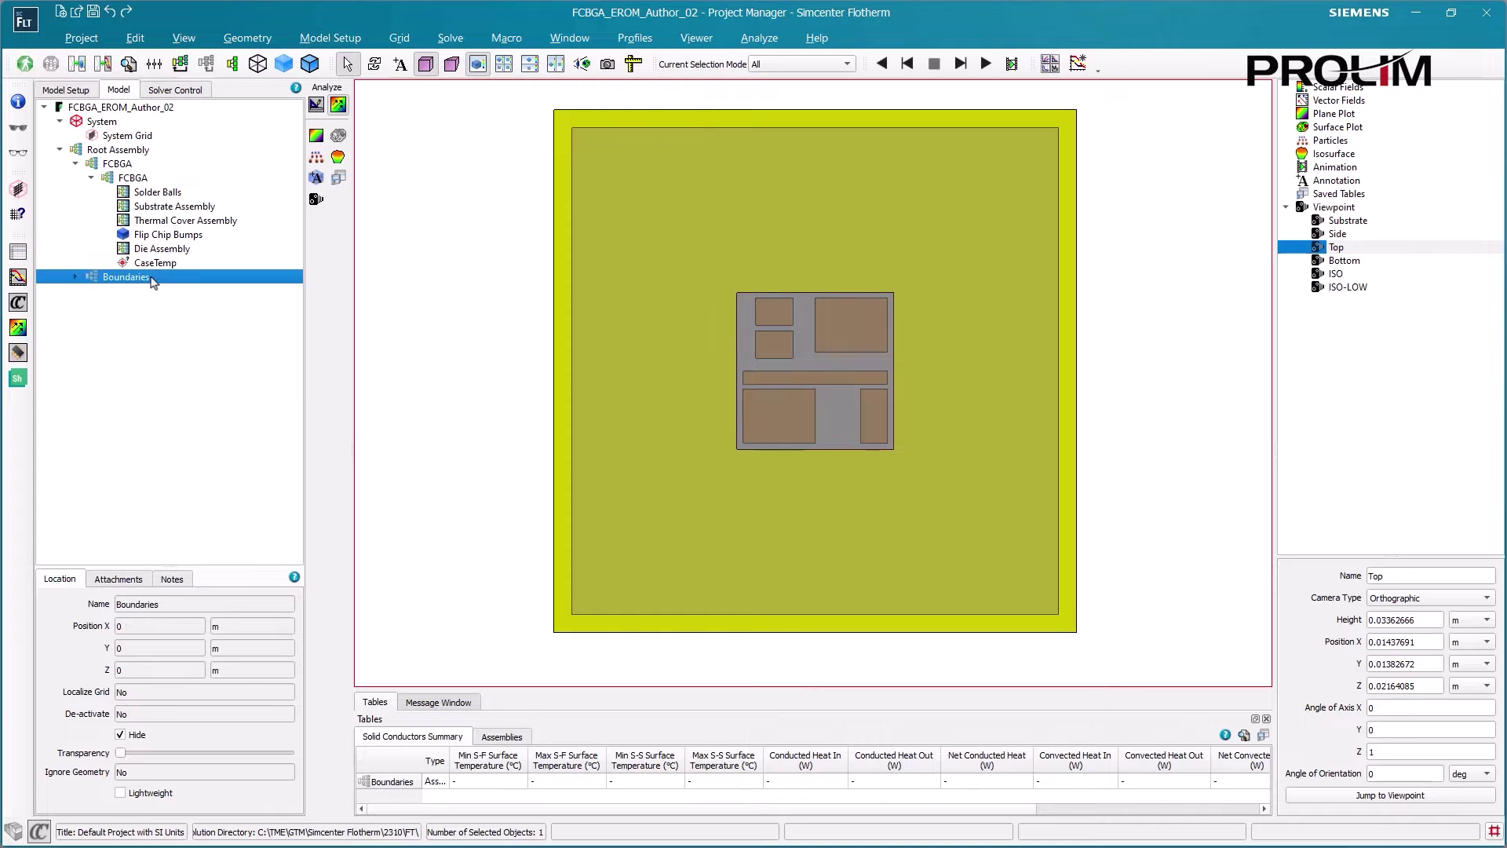
left_click(140, 736)
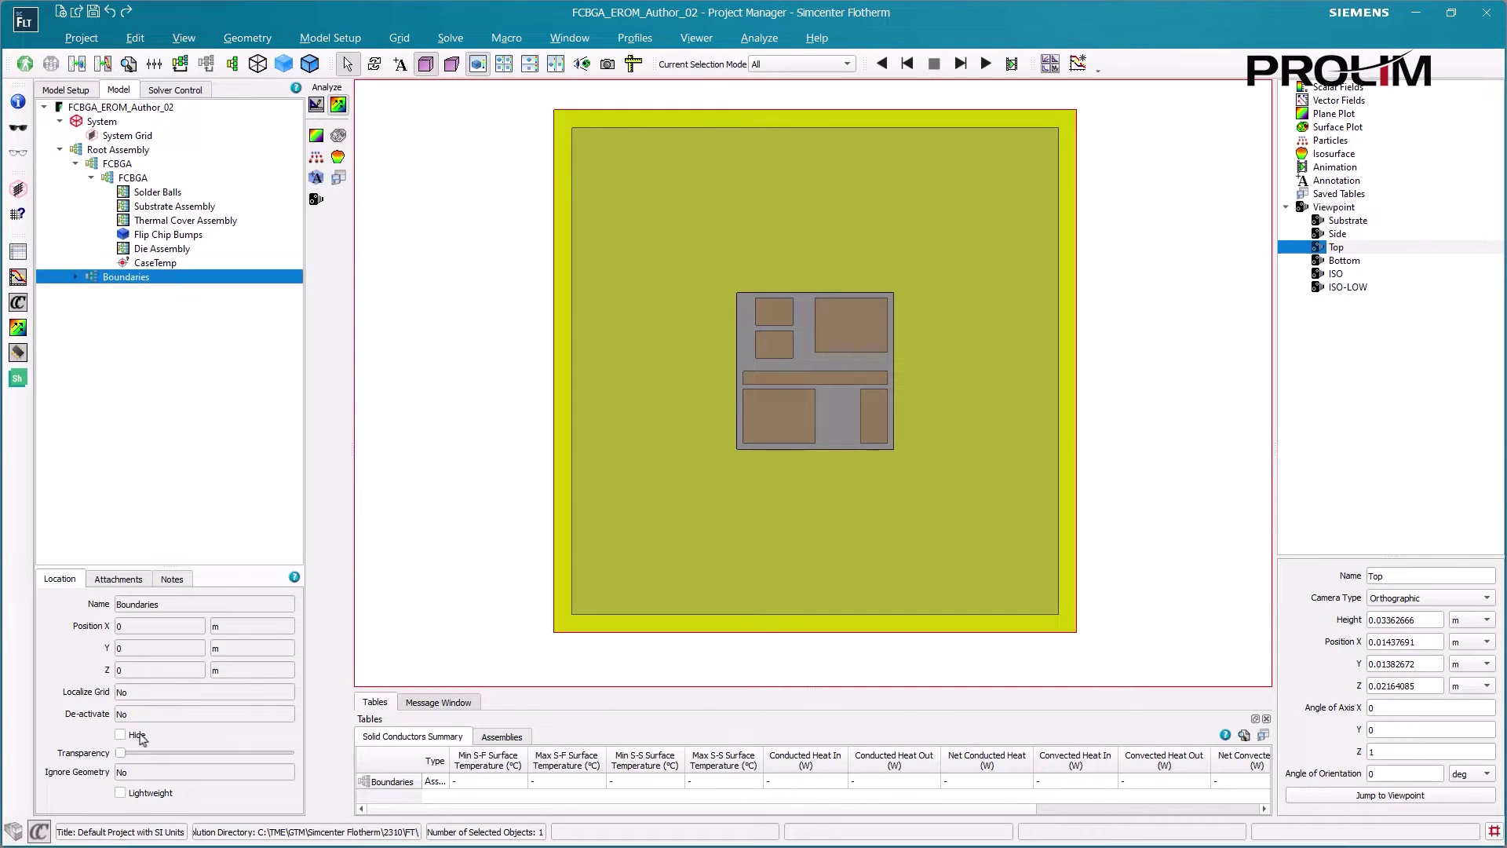
left_click(75, 278)
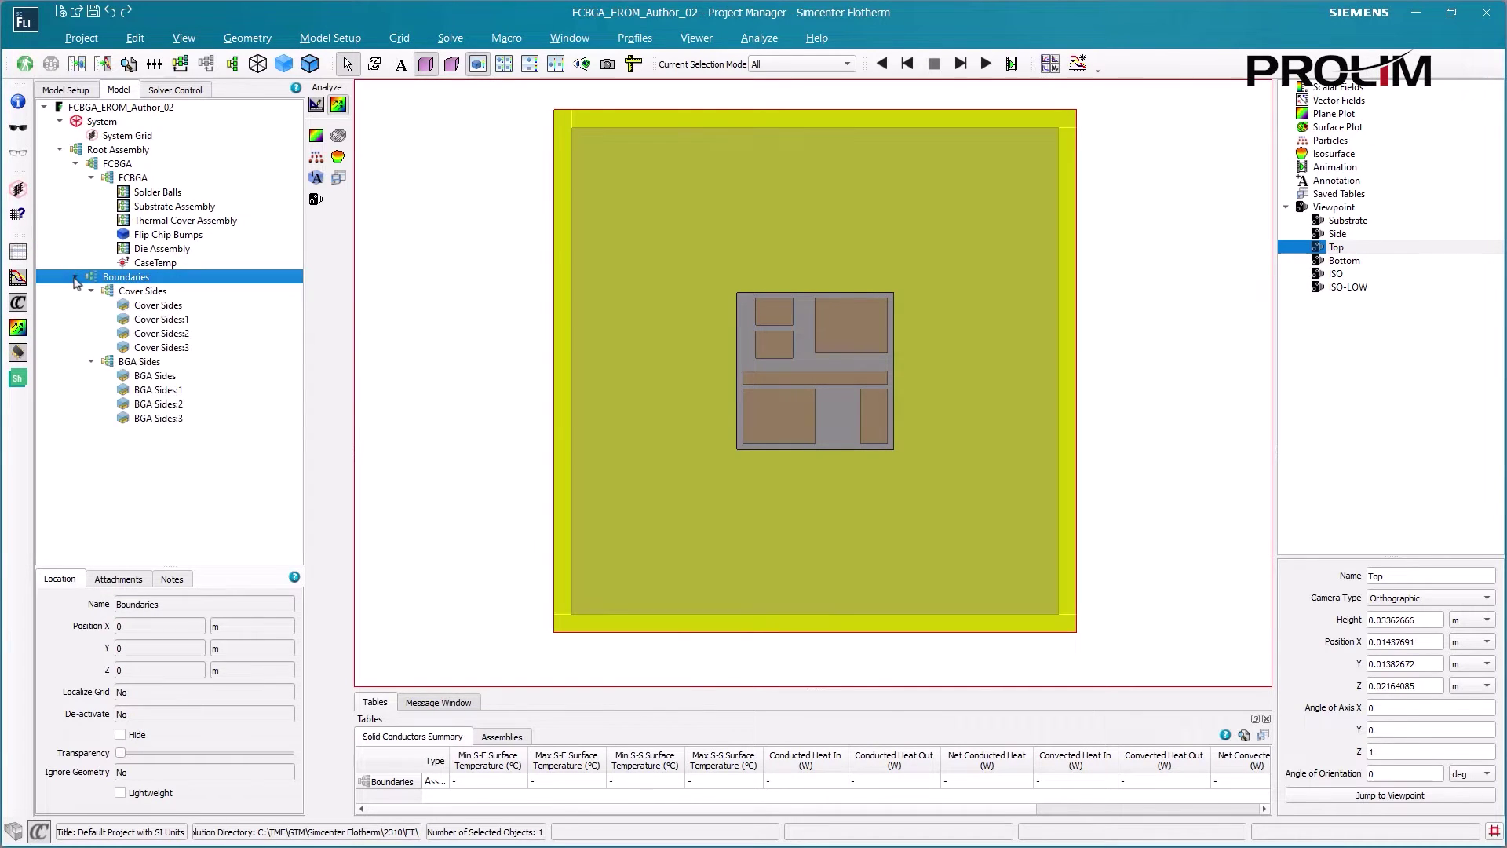
- Inspect the boundary settings of the four Cover Sides and four BGA Sides cutouts, using the ISO and ISO-LOW viewpoints
left_click(151, 307)
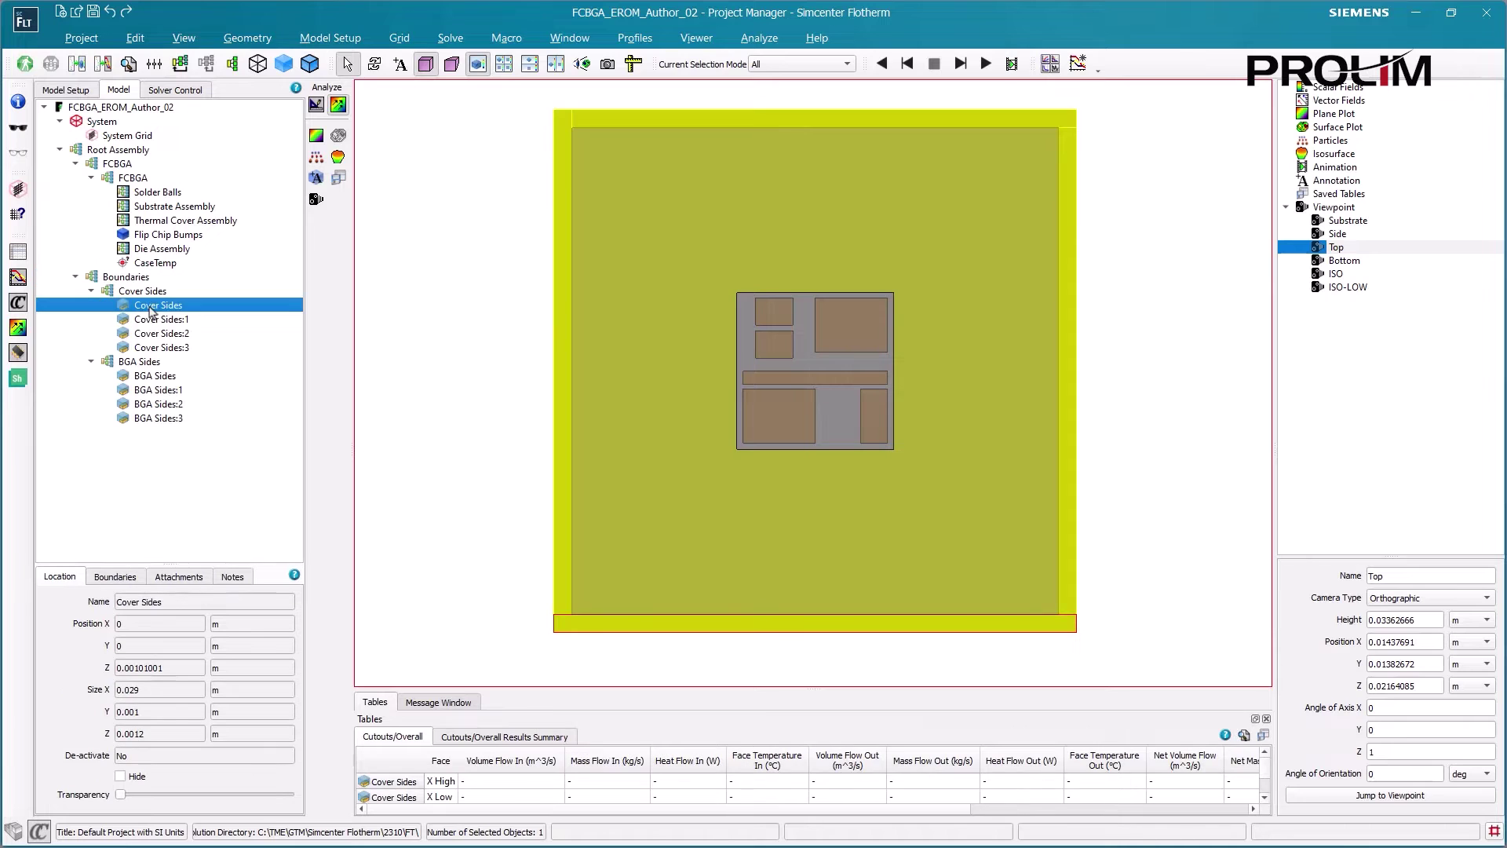
left_click(167, 349, "shift")
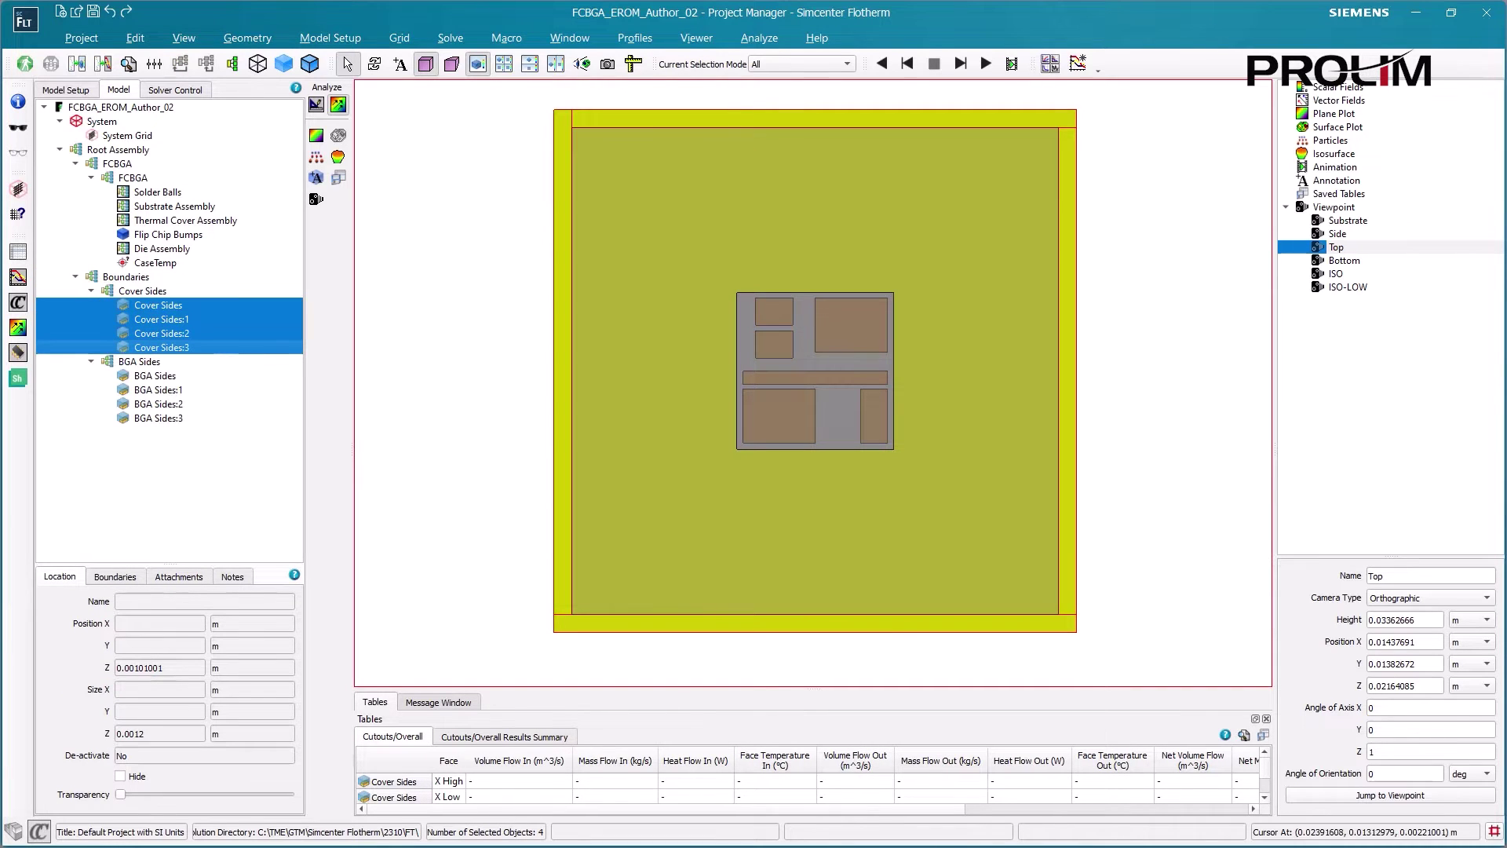
double_click(1335, 274)
left_click(118, 577)
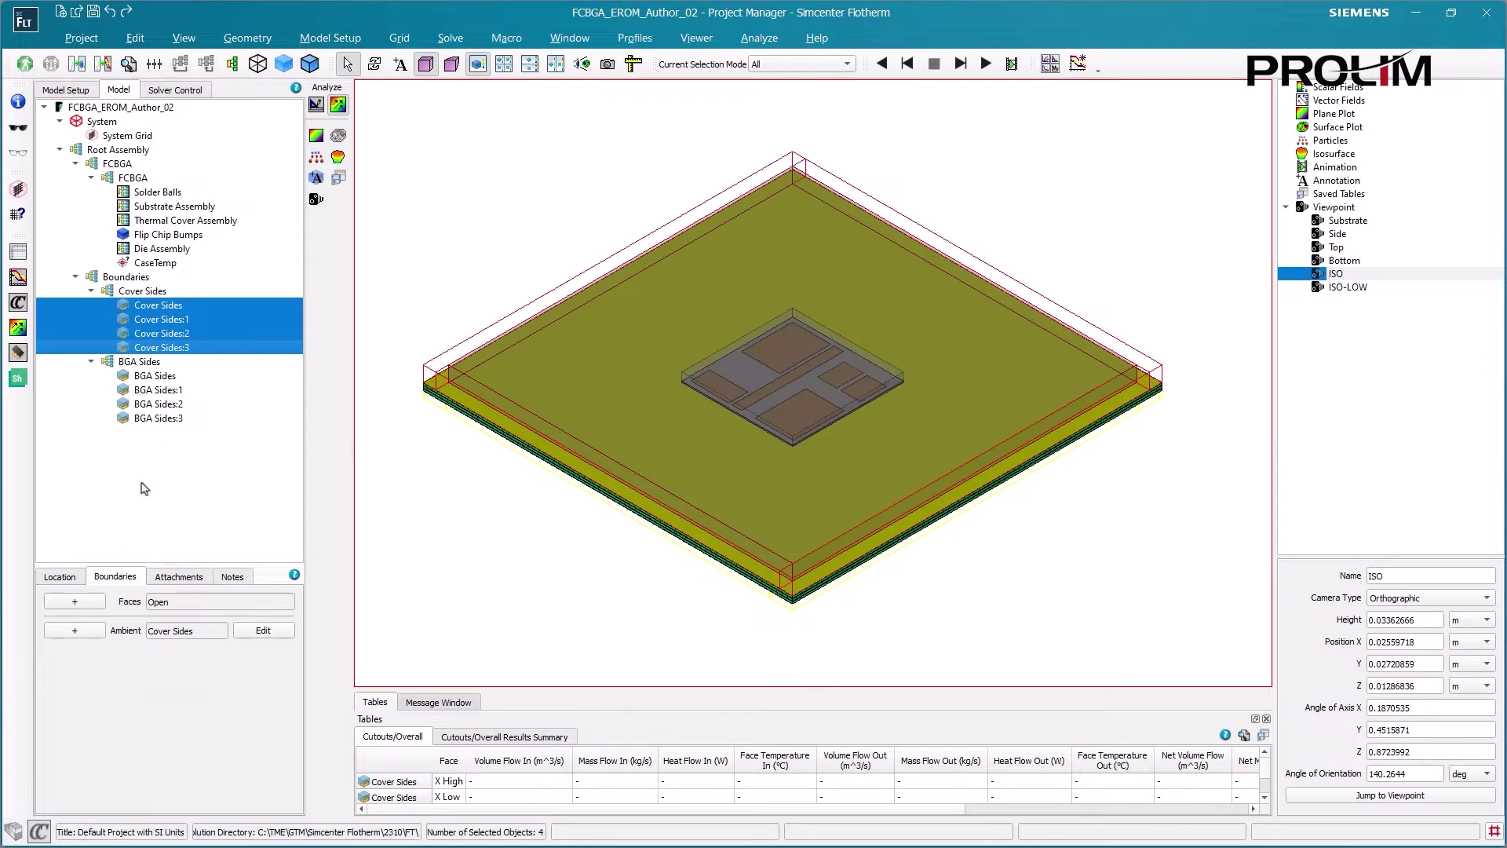
left_click(162, 378)
left_click(165, 420, "shift")
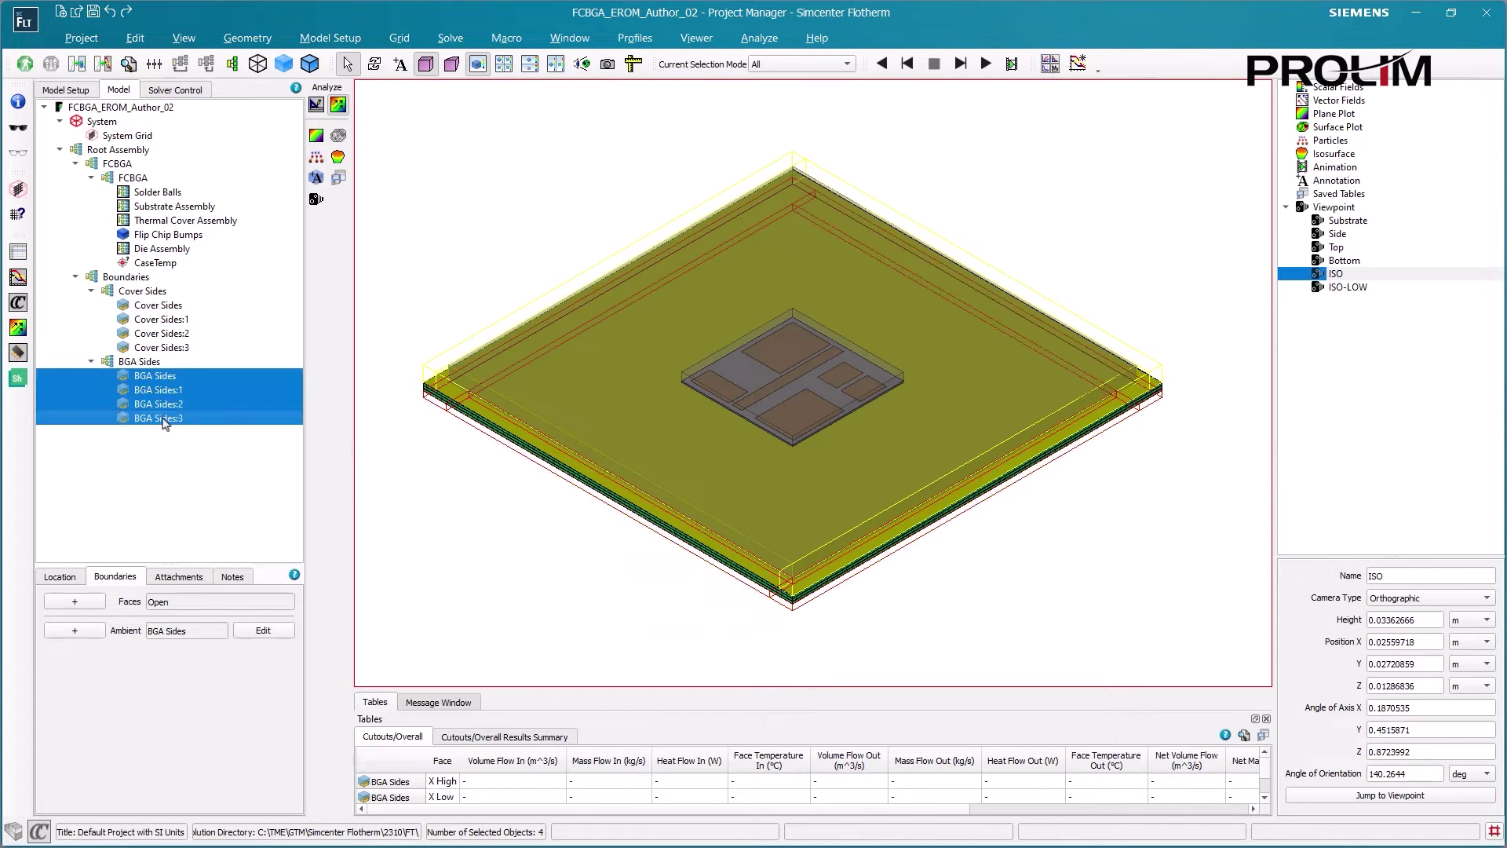
double_click(1346, 288)
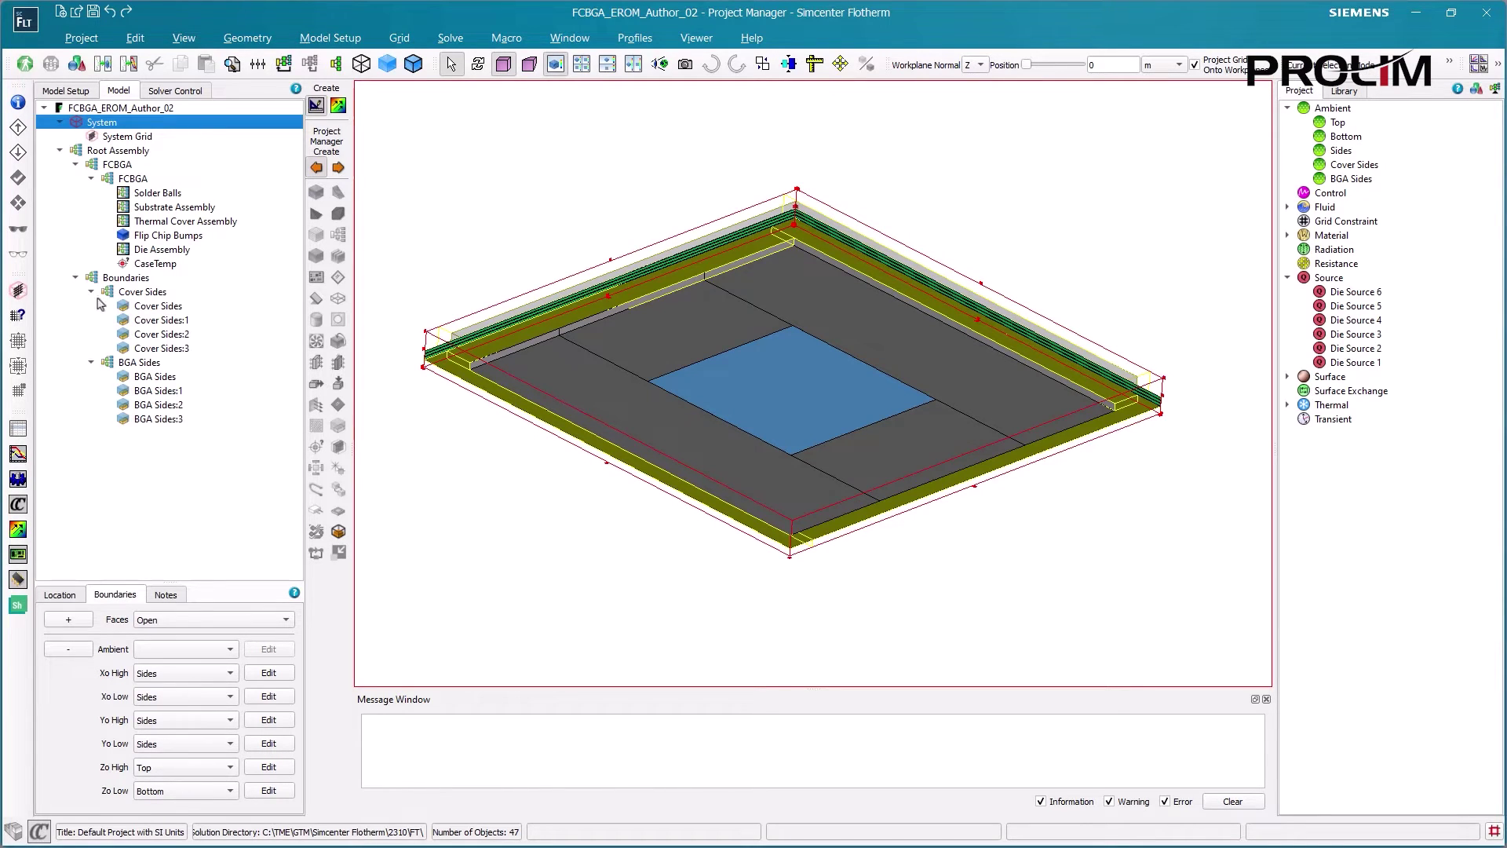
- Check the type of solution in the project's model setup
left_click(92, 90)
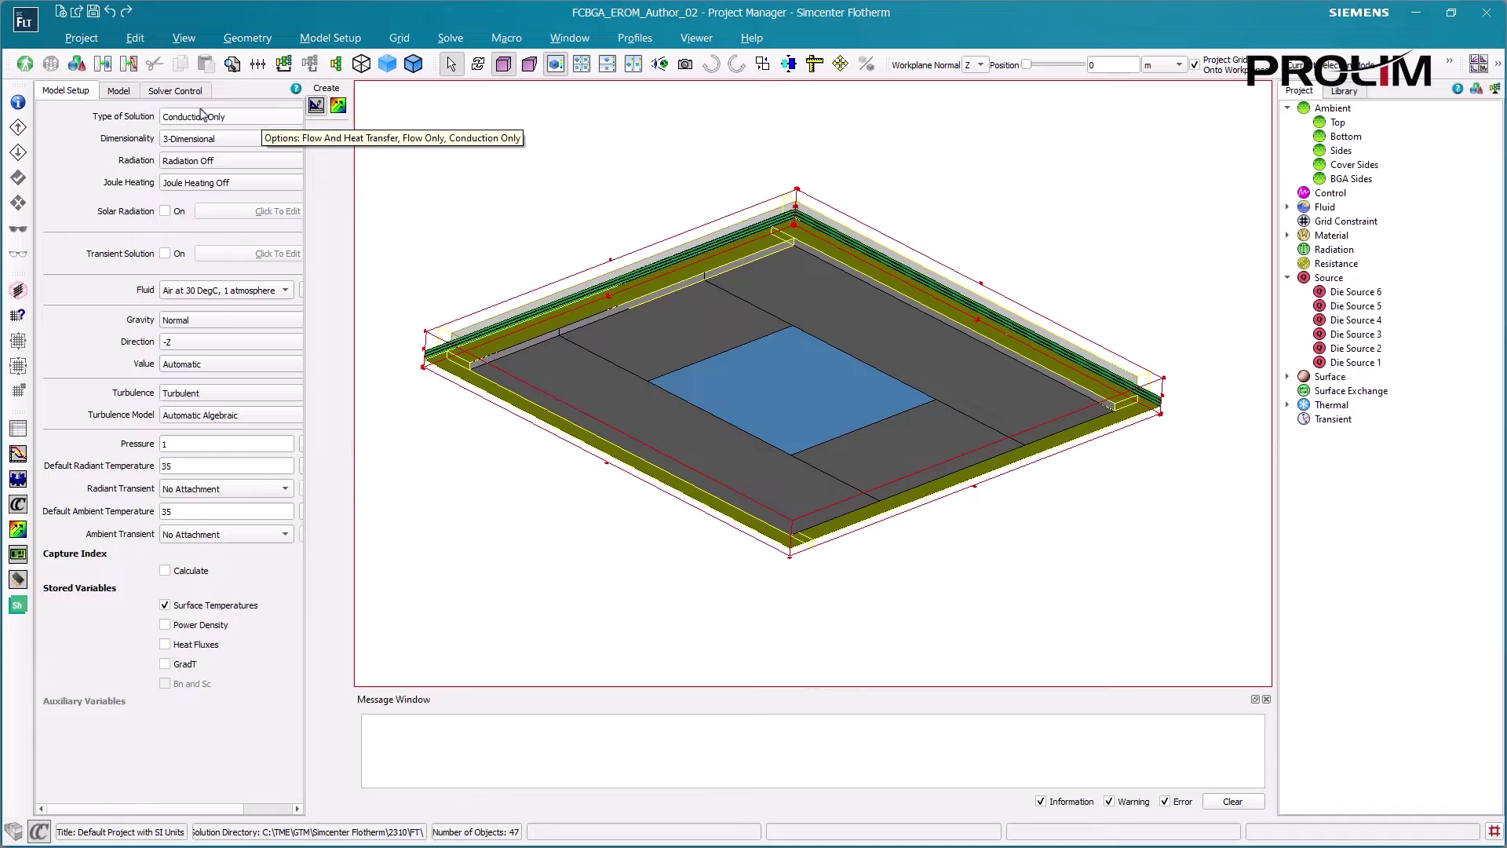
left_click(128, 92)
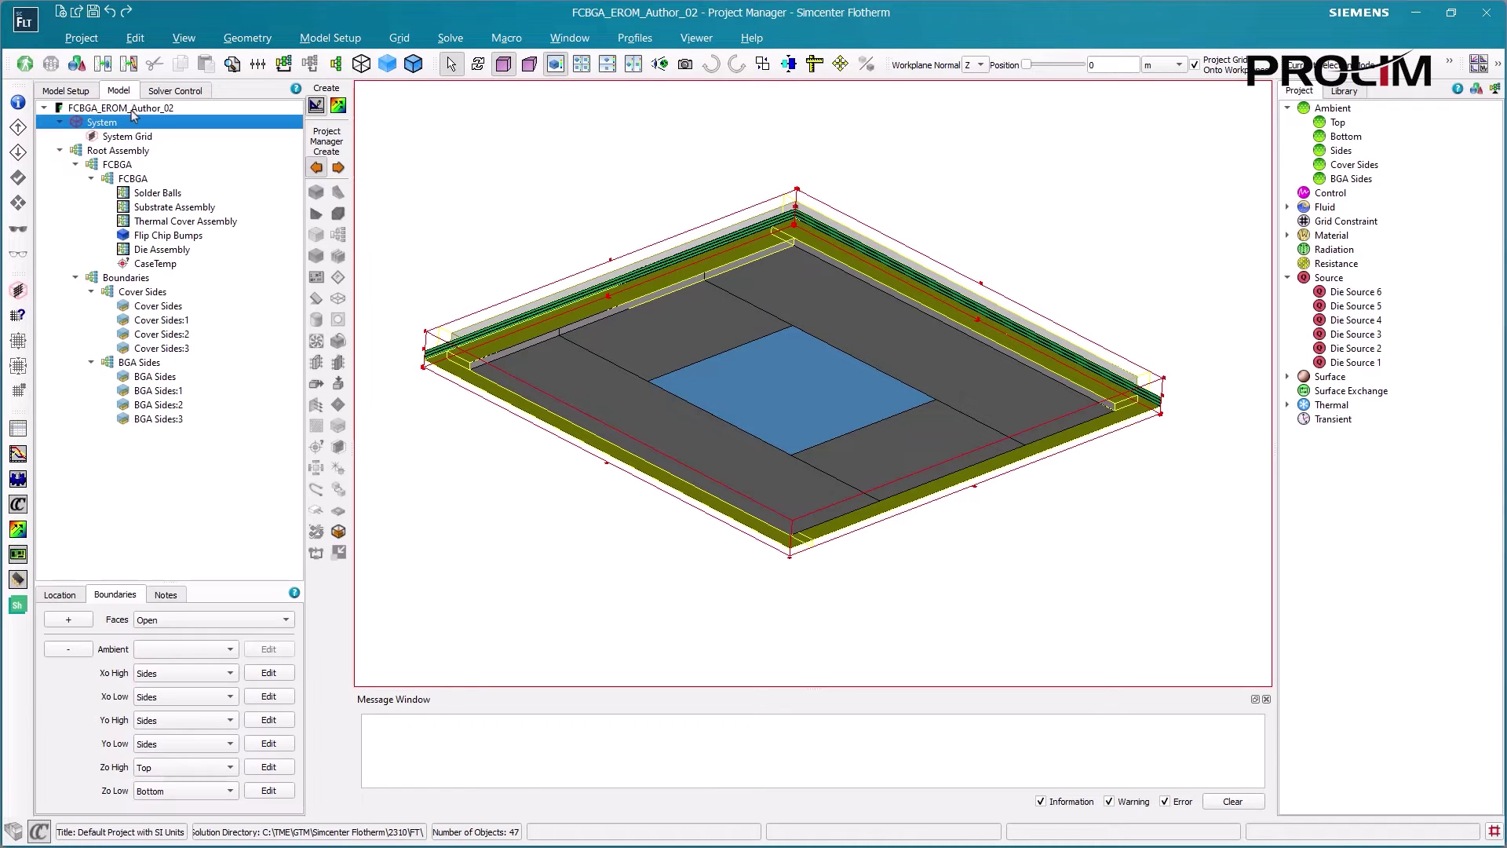
- Set up a BCI-ROM export of the whole project in Embeddable BCI-ROM format and shorten its file name to FCBGA_EROM
left_click(132, 115, "ctrl")
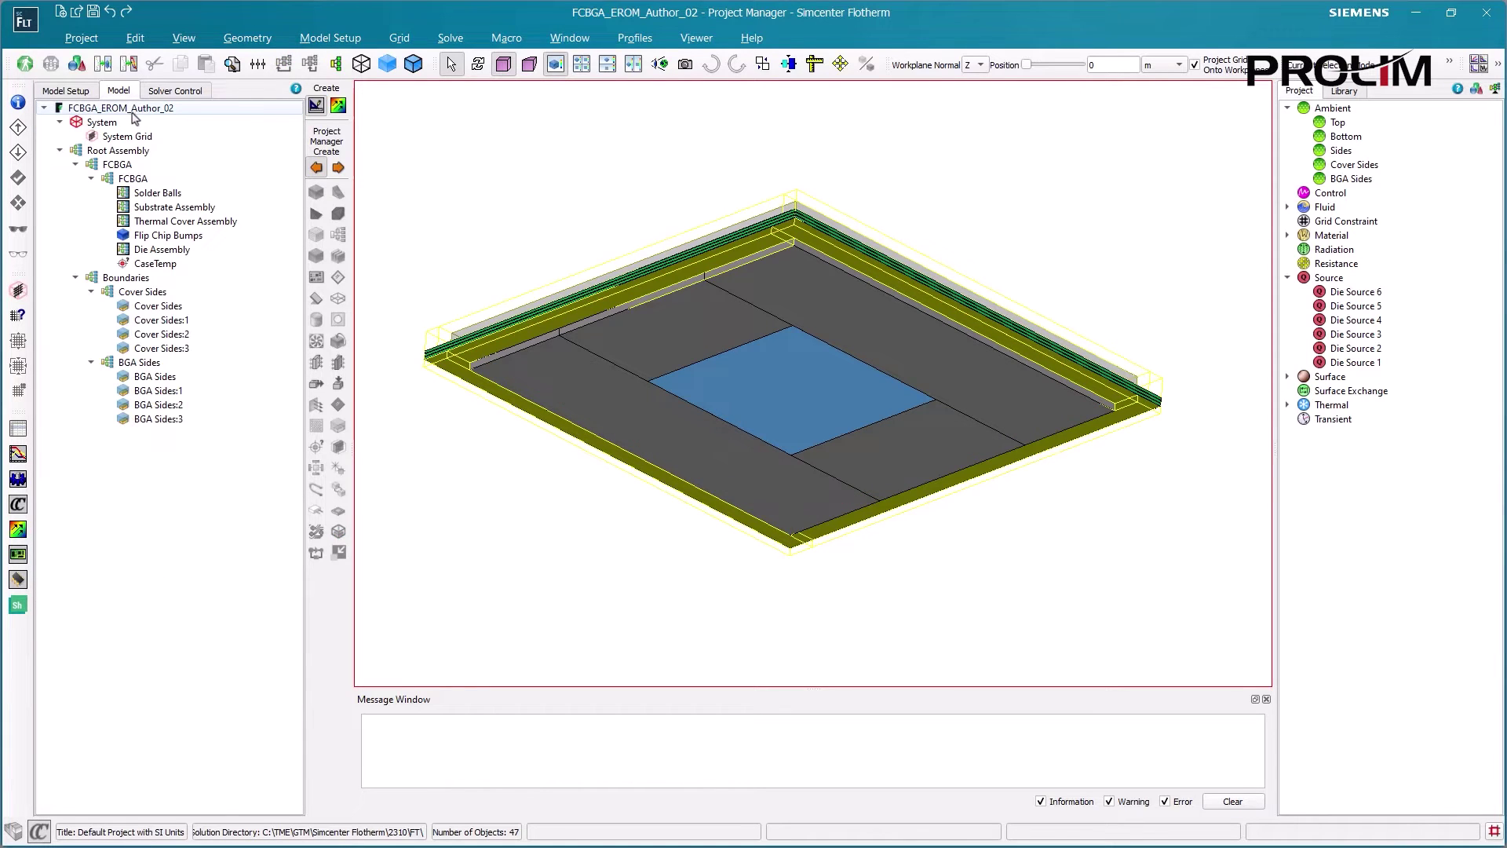
right_click(132, 115)
mouse_move(158, 139)
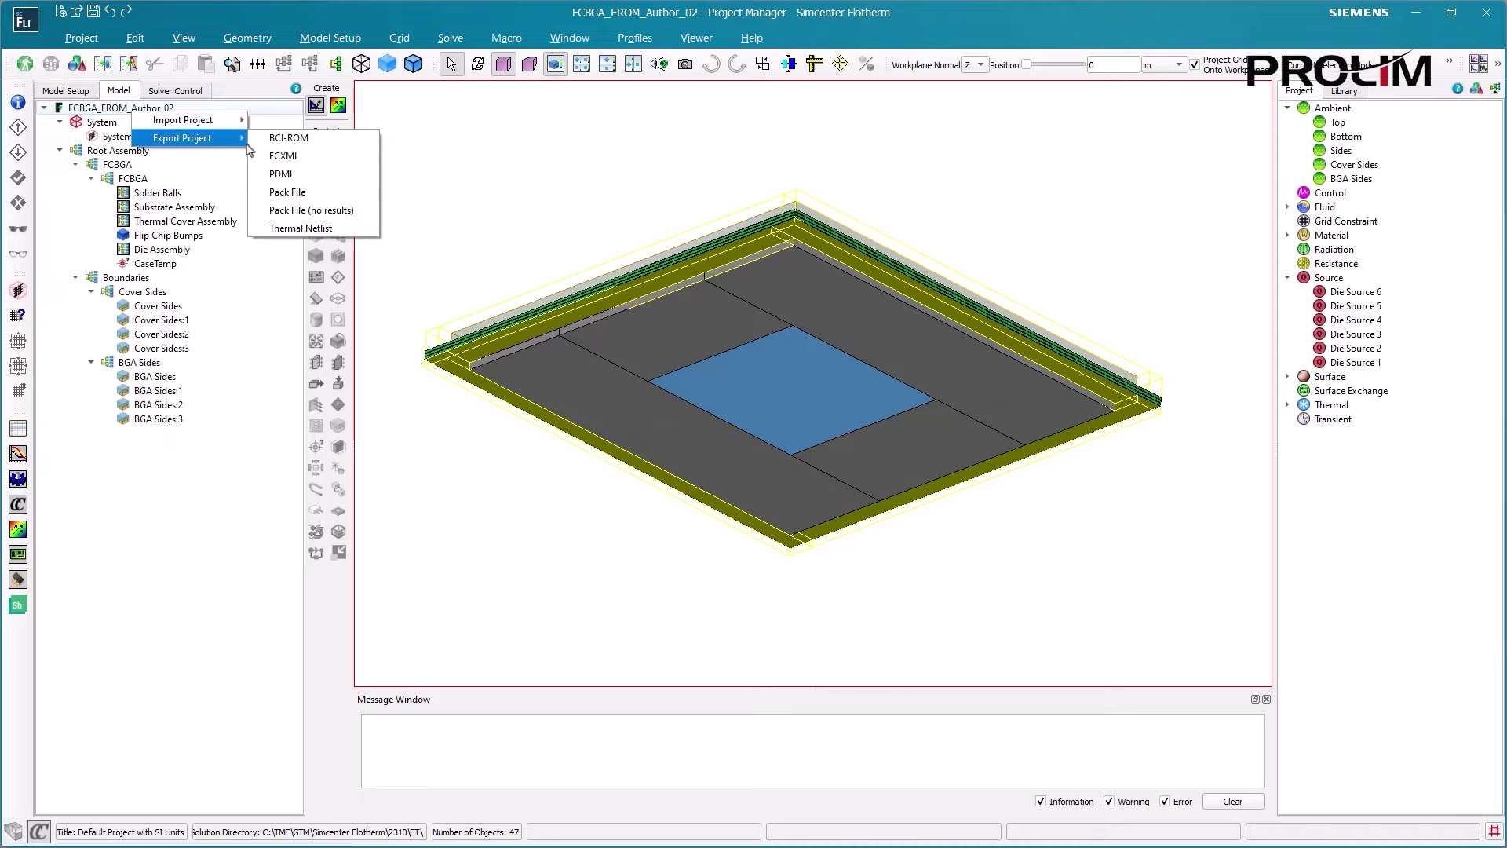
left_click(289, 137)
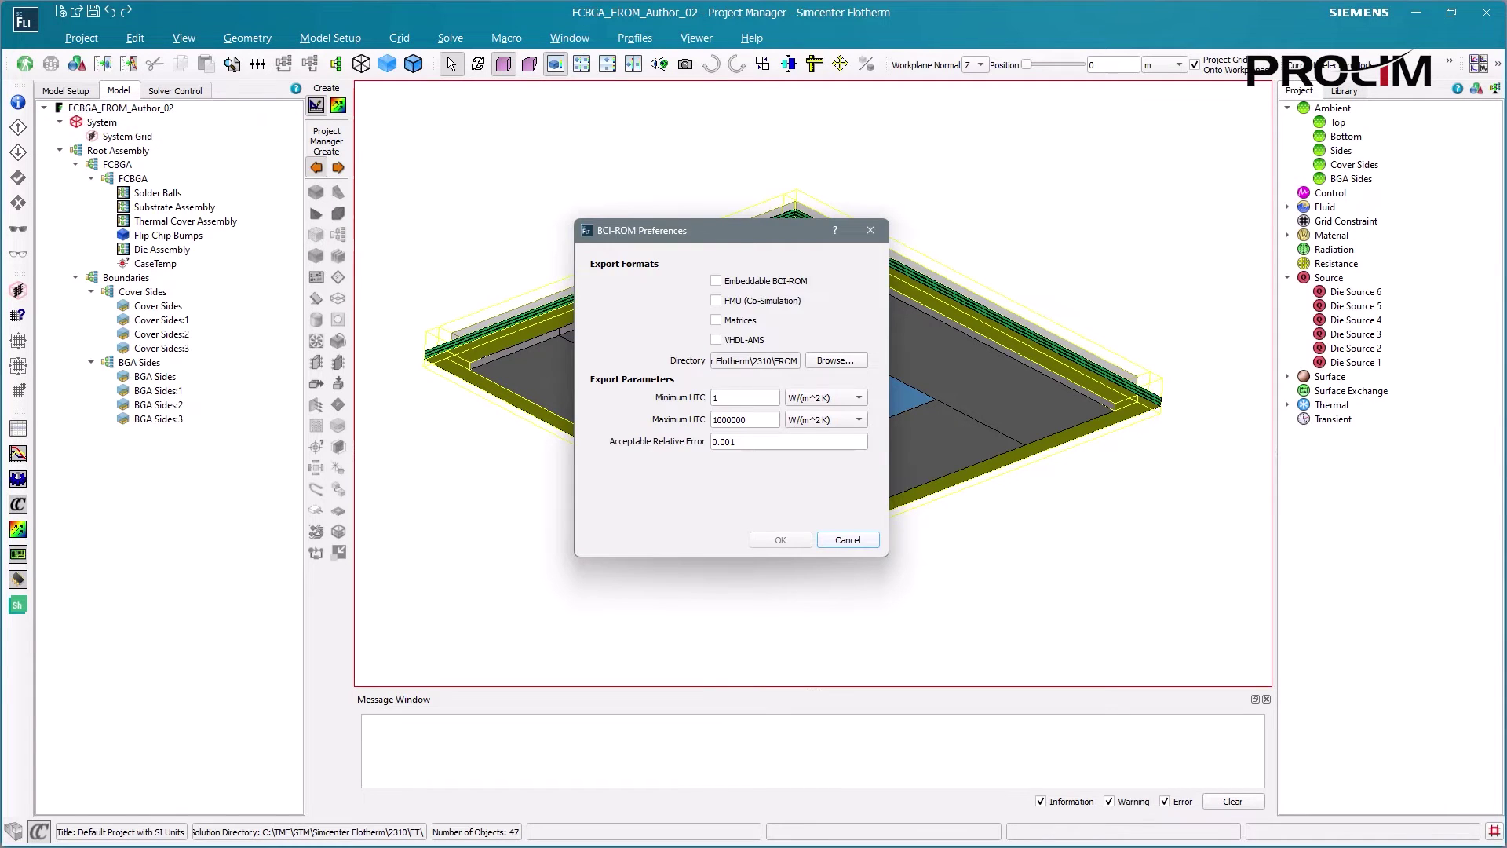
left_click(760, 283)
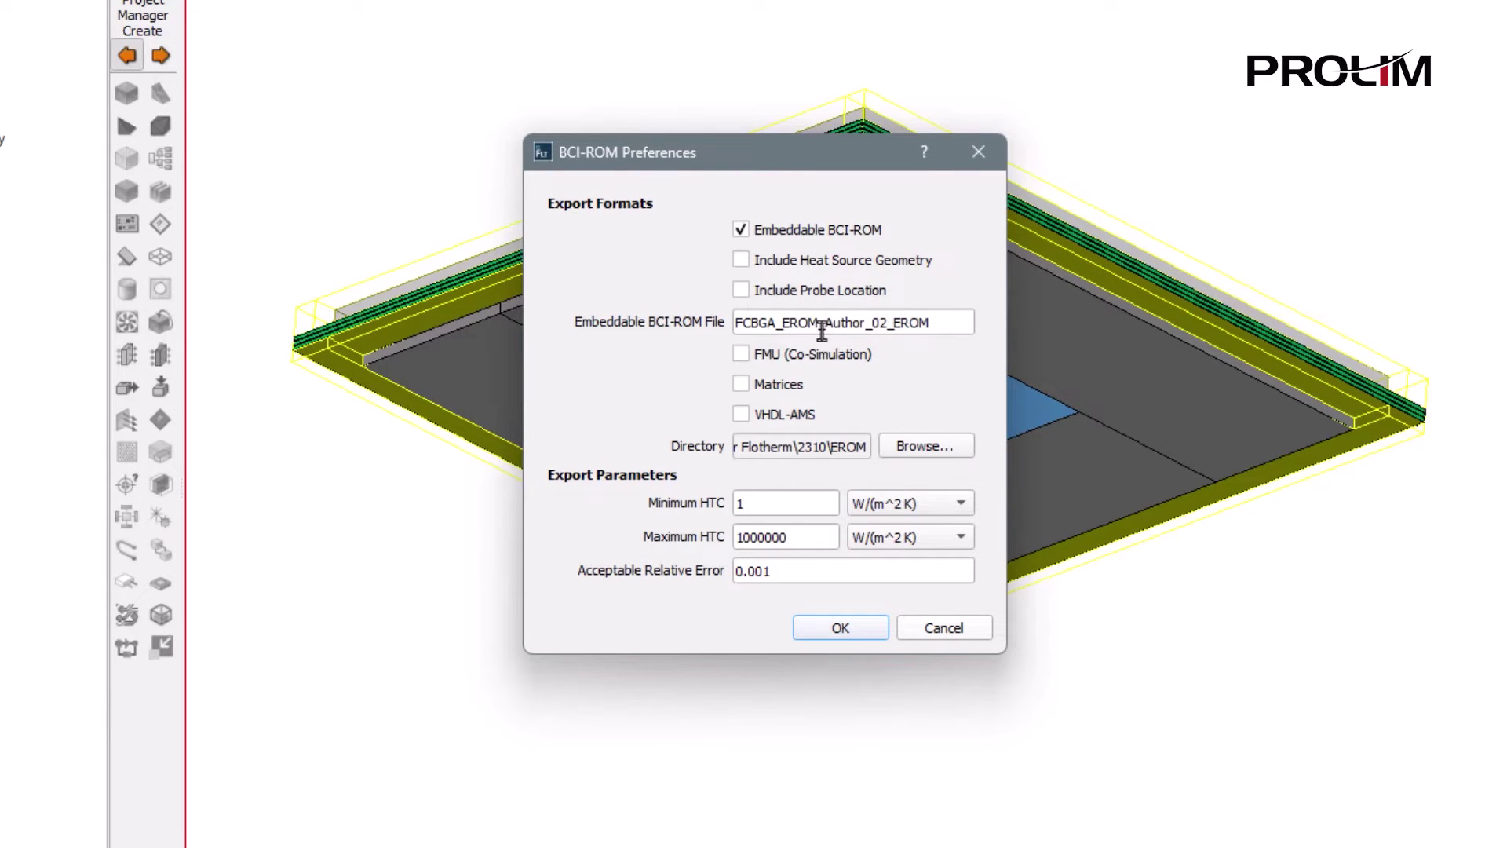
left_click_drag(820, 323, 945, 347)
key("BackSpace")
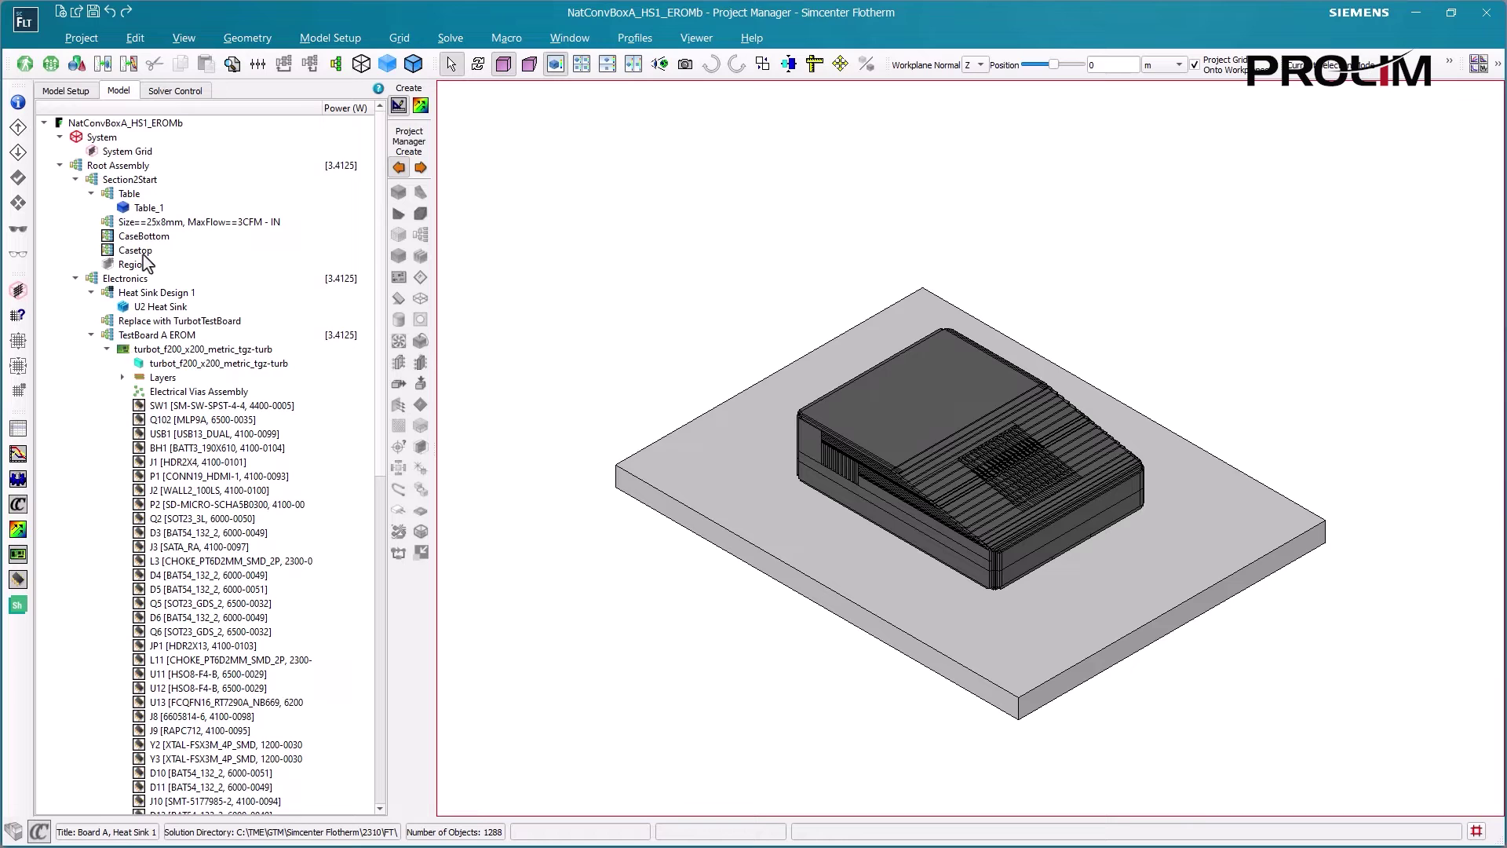
- Hide Casetop in the NatConvBoxA_HS1_EROMb project and find all Embeddable BCI-ROM objects in the model
left_click(318, 250)
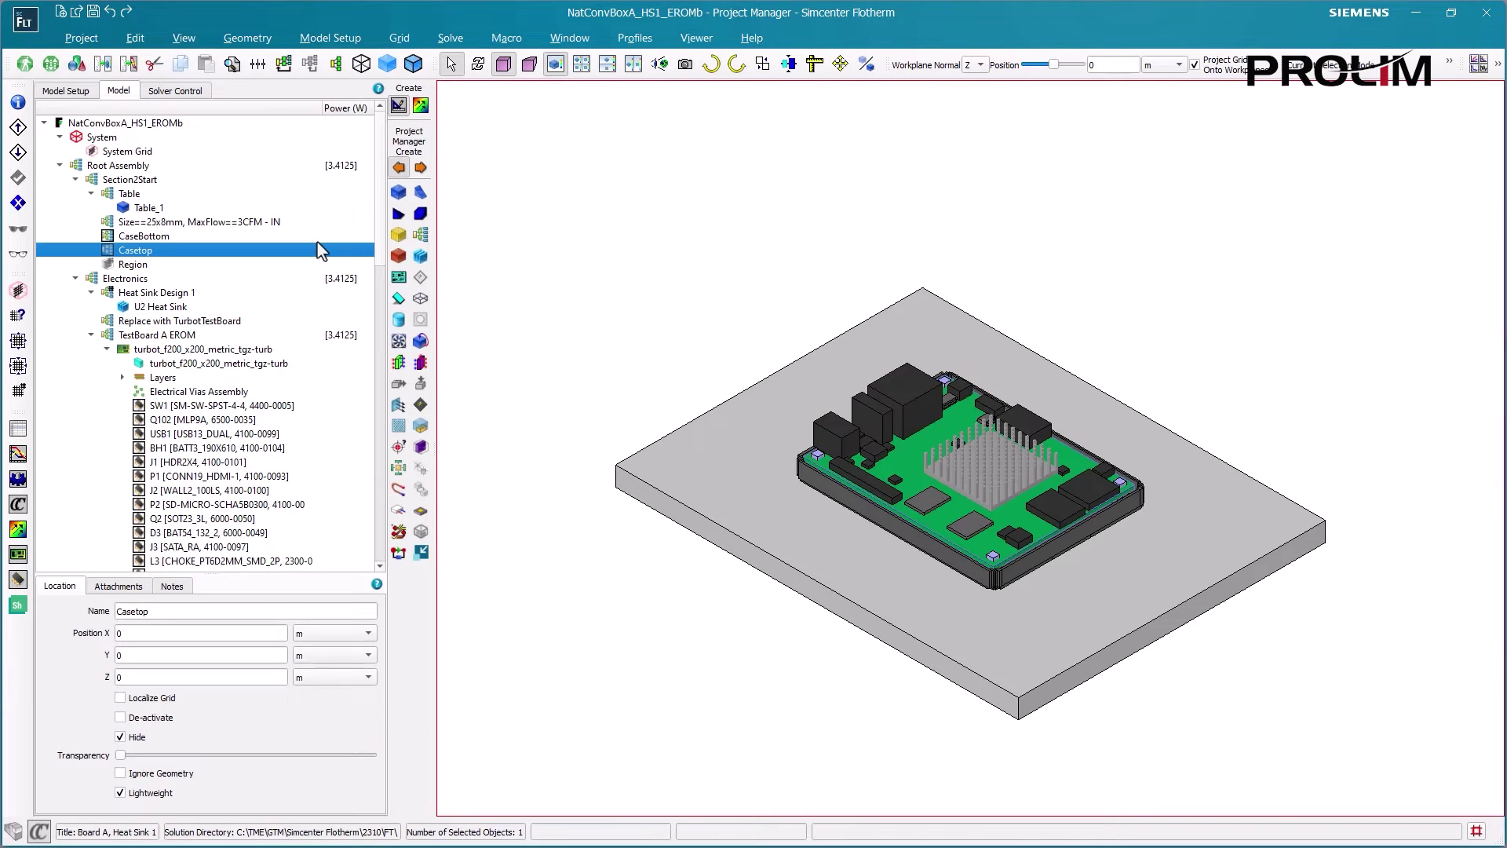
left_click(233, 65)
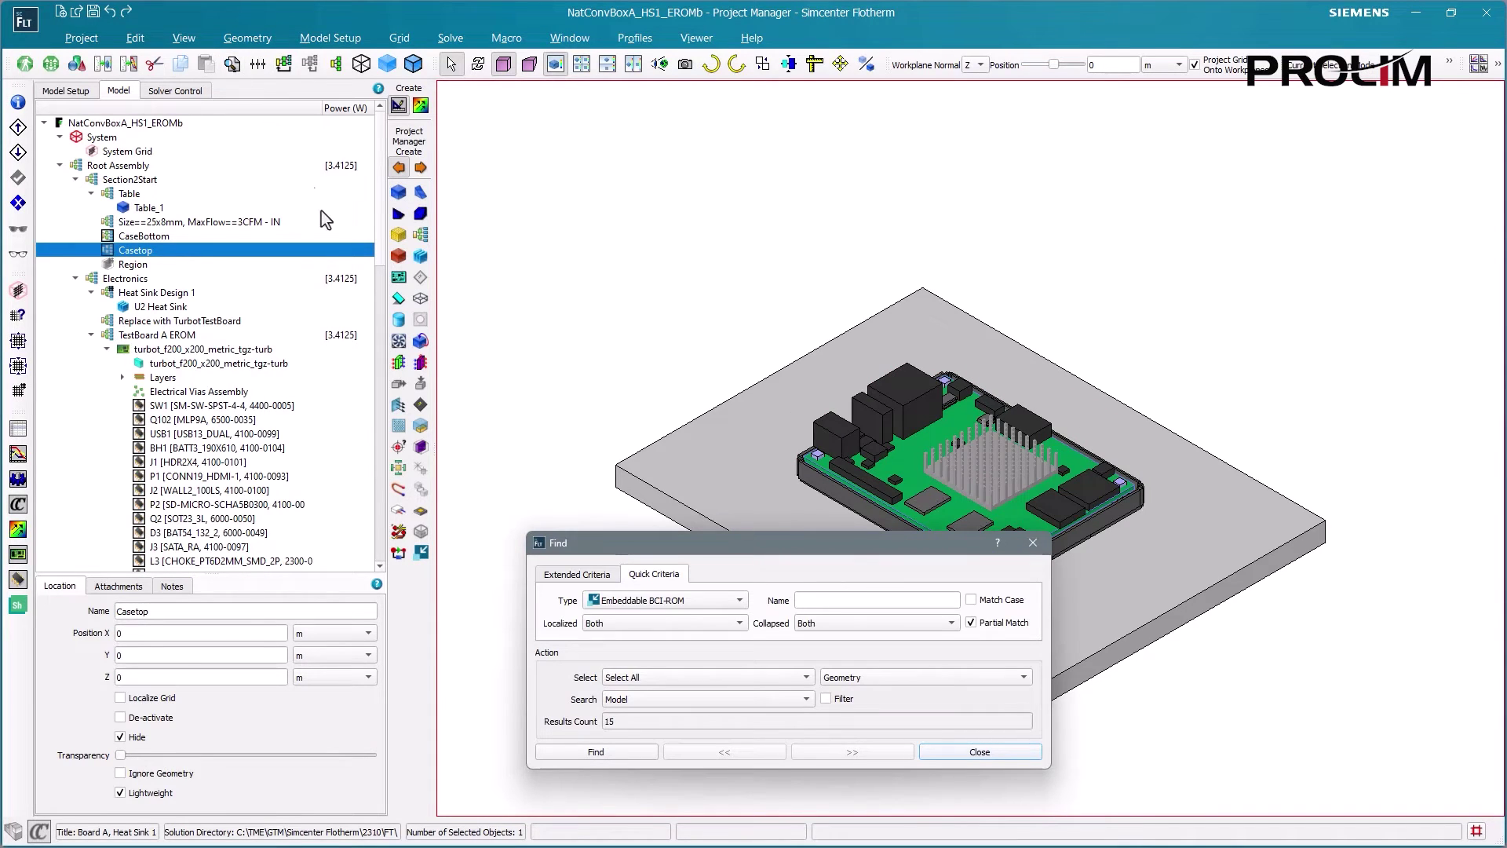
left_click(577, 755)
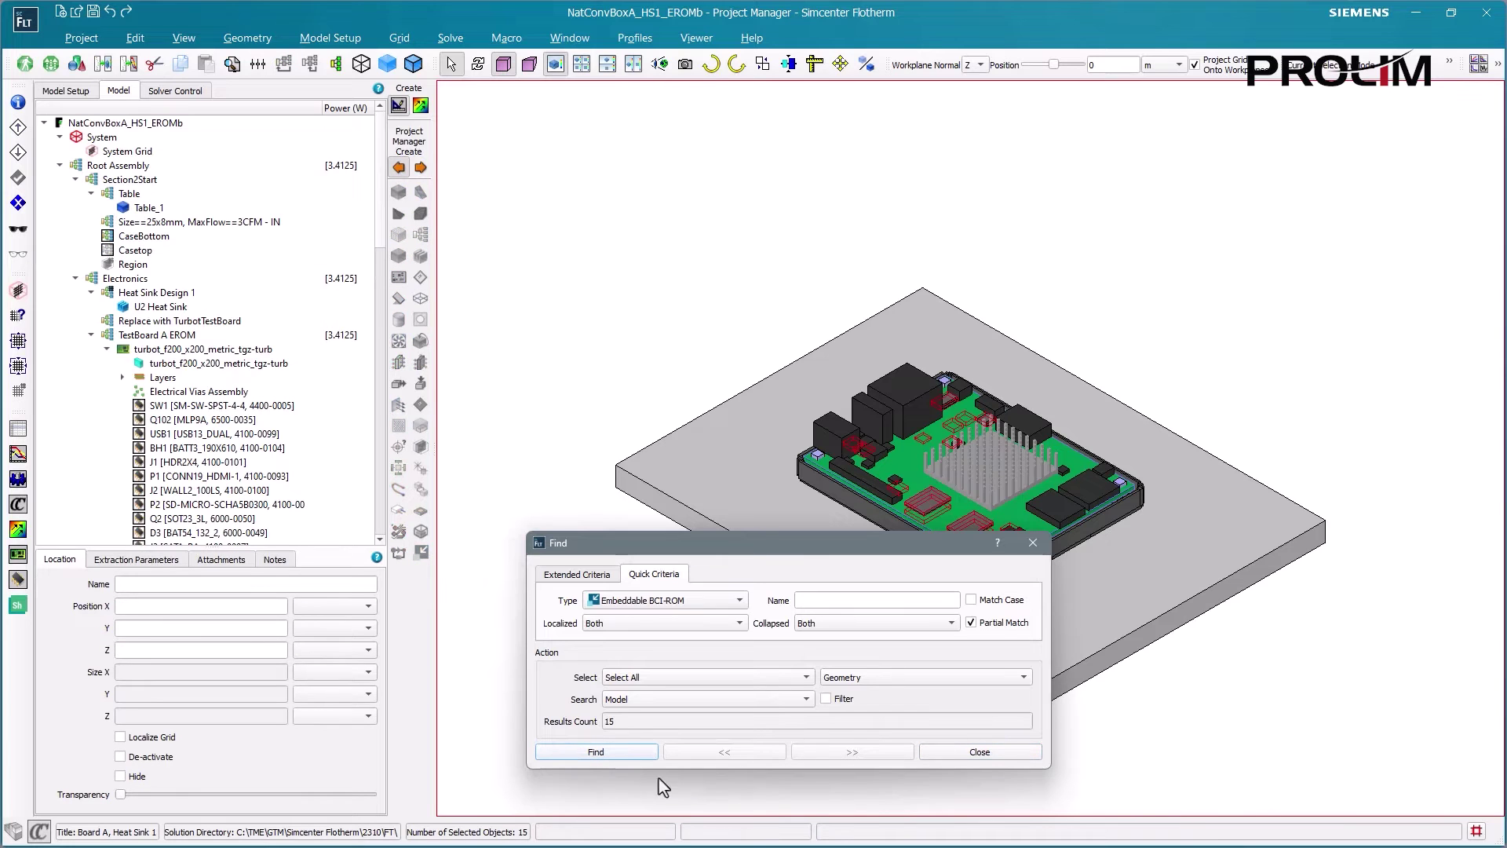
left_click(952, 753)
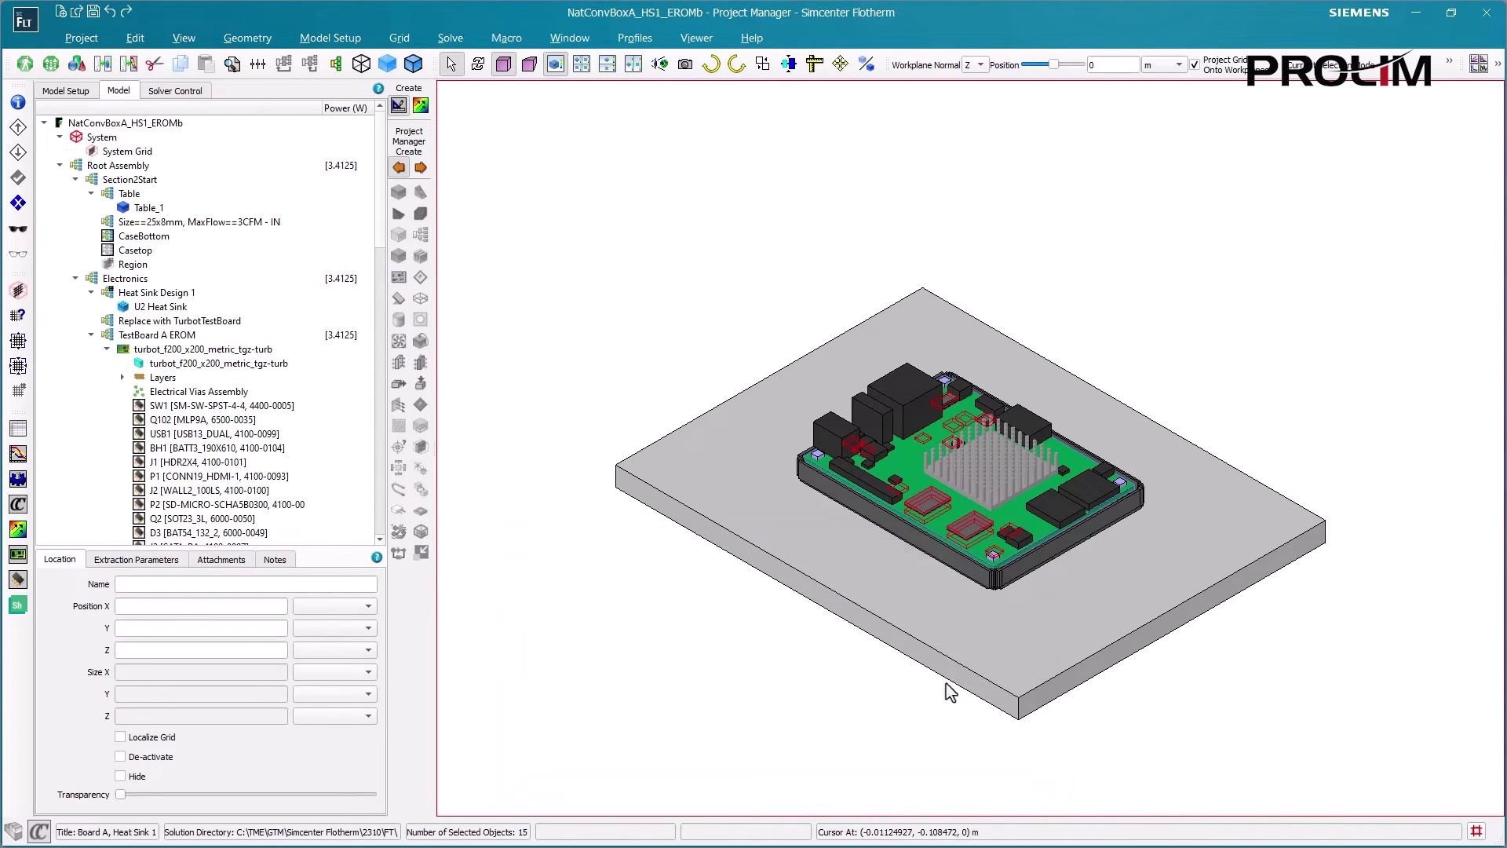
- Hide the heat sink over the CPU and insert the embeddable BCI-ROM file FCBGA_EROM.erom into the CPU assembly
left_click(994, 497)
left_click(994, 496)
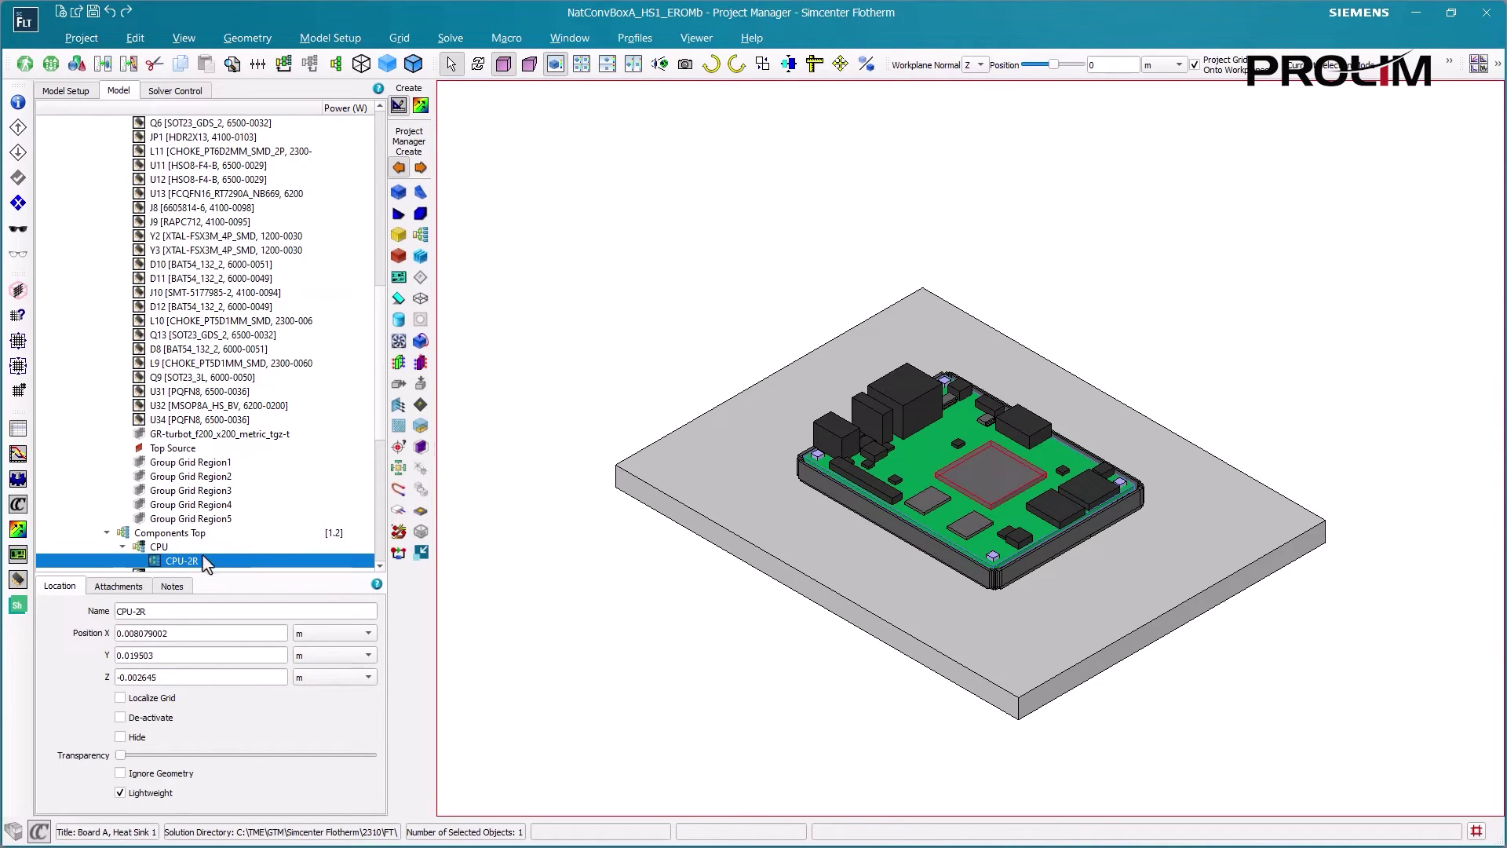
left_click(178, 547)
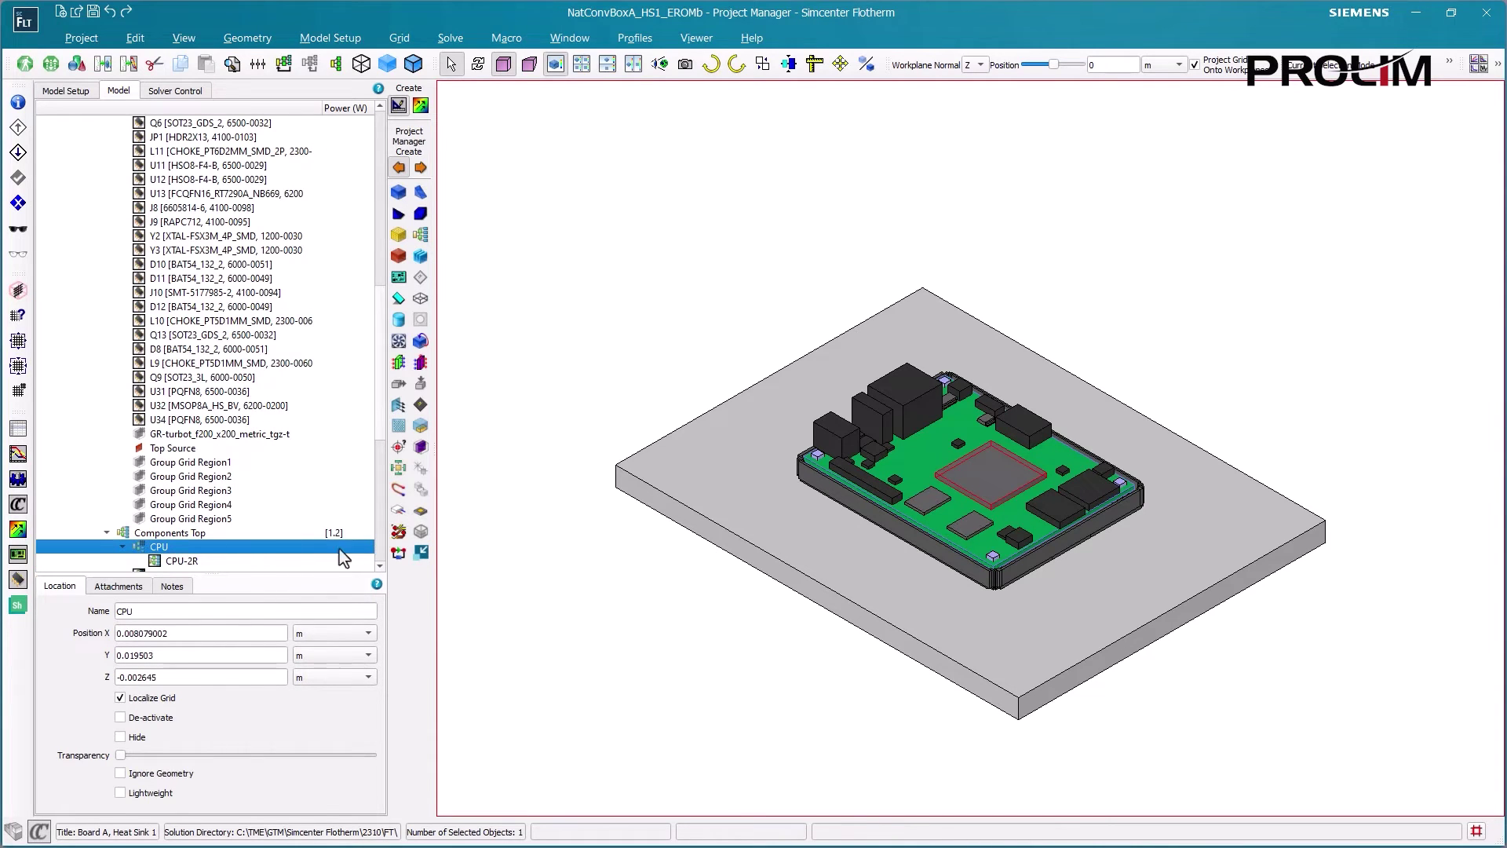
left_click(421, 553)
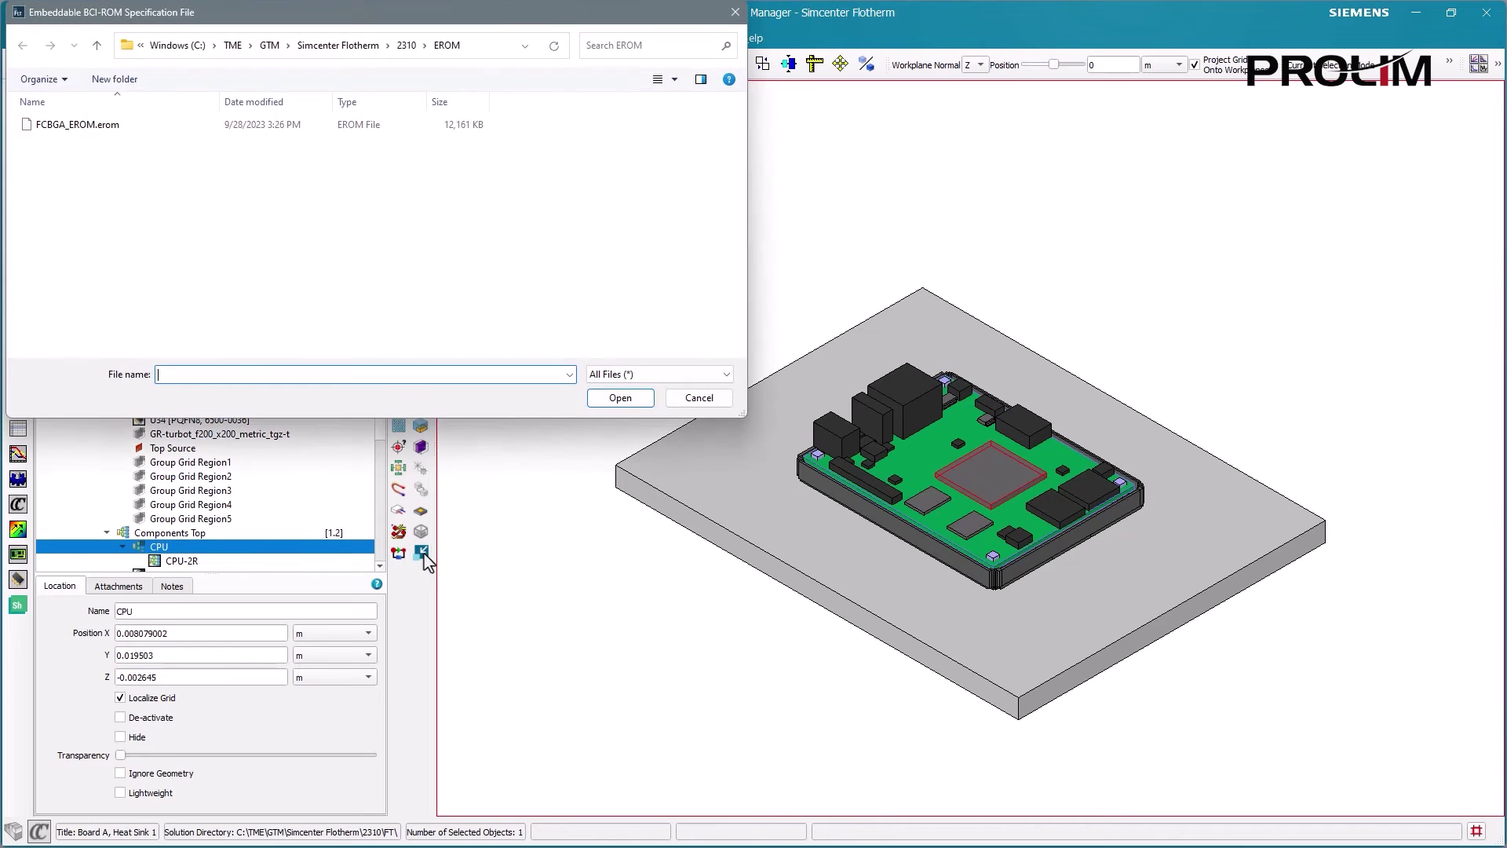
left_click(88, 126)
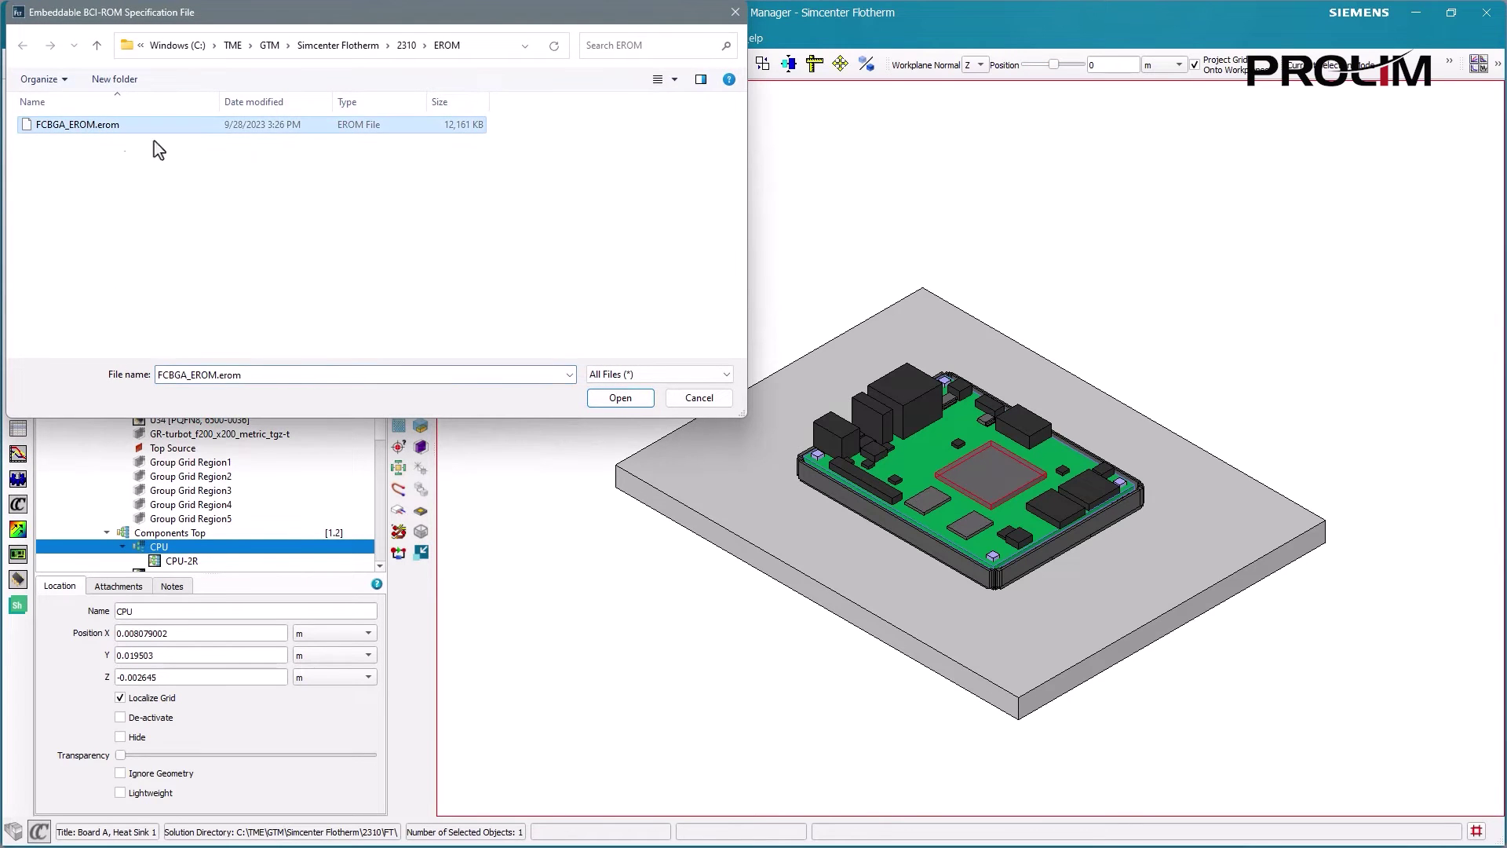
left_click(620, 397)
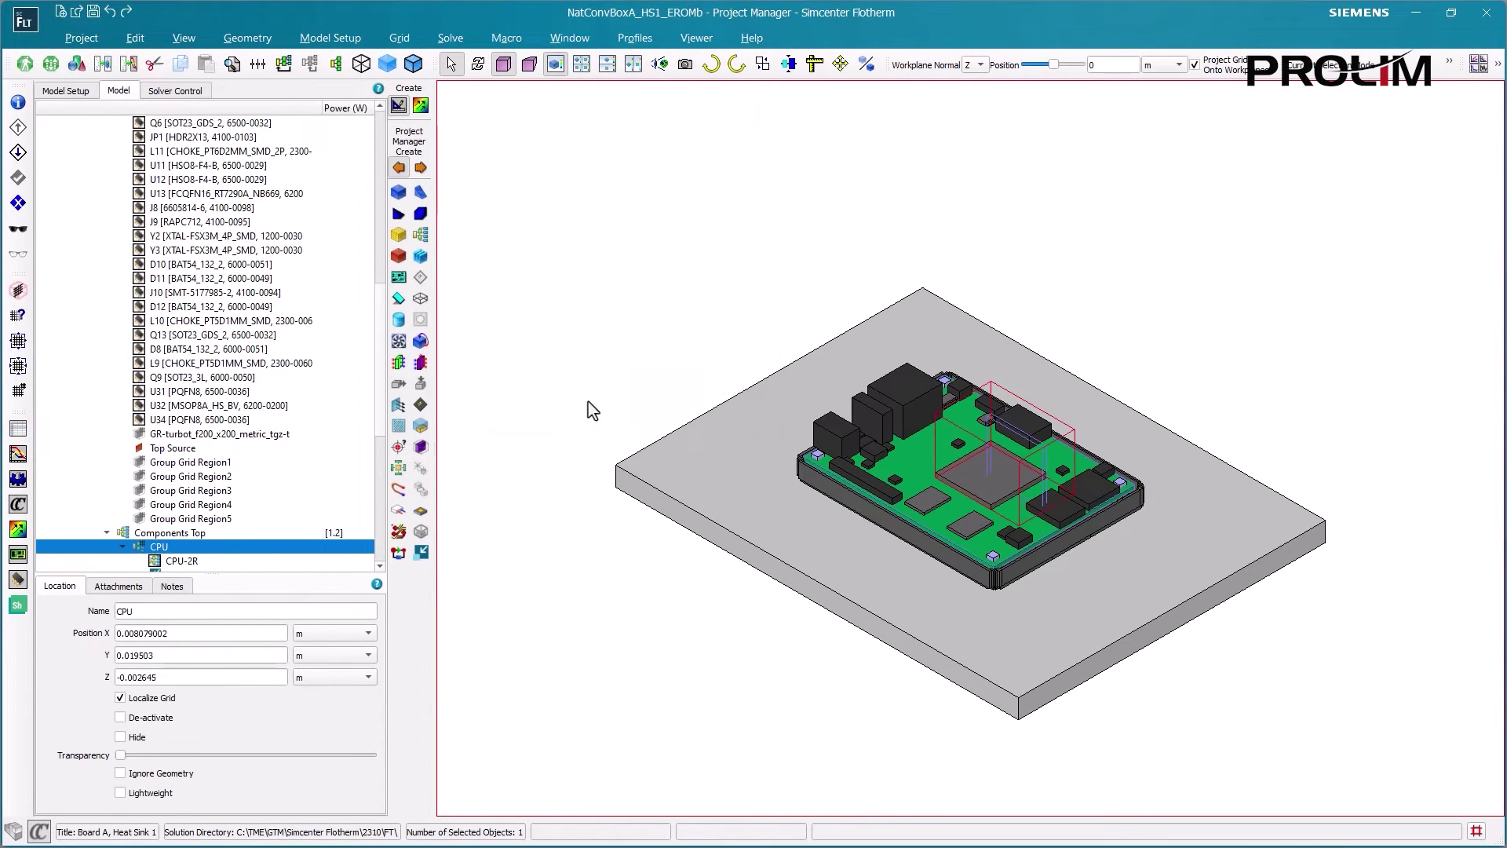
- Open the inserted FCBGA_EROM object on its own to show its faces, sources and probes
scroll(182, 559, "down", 1)
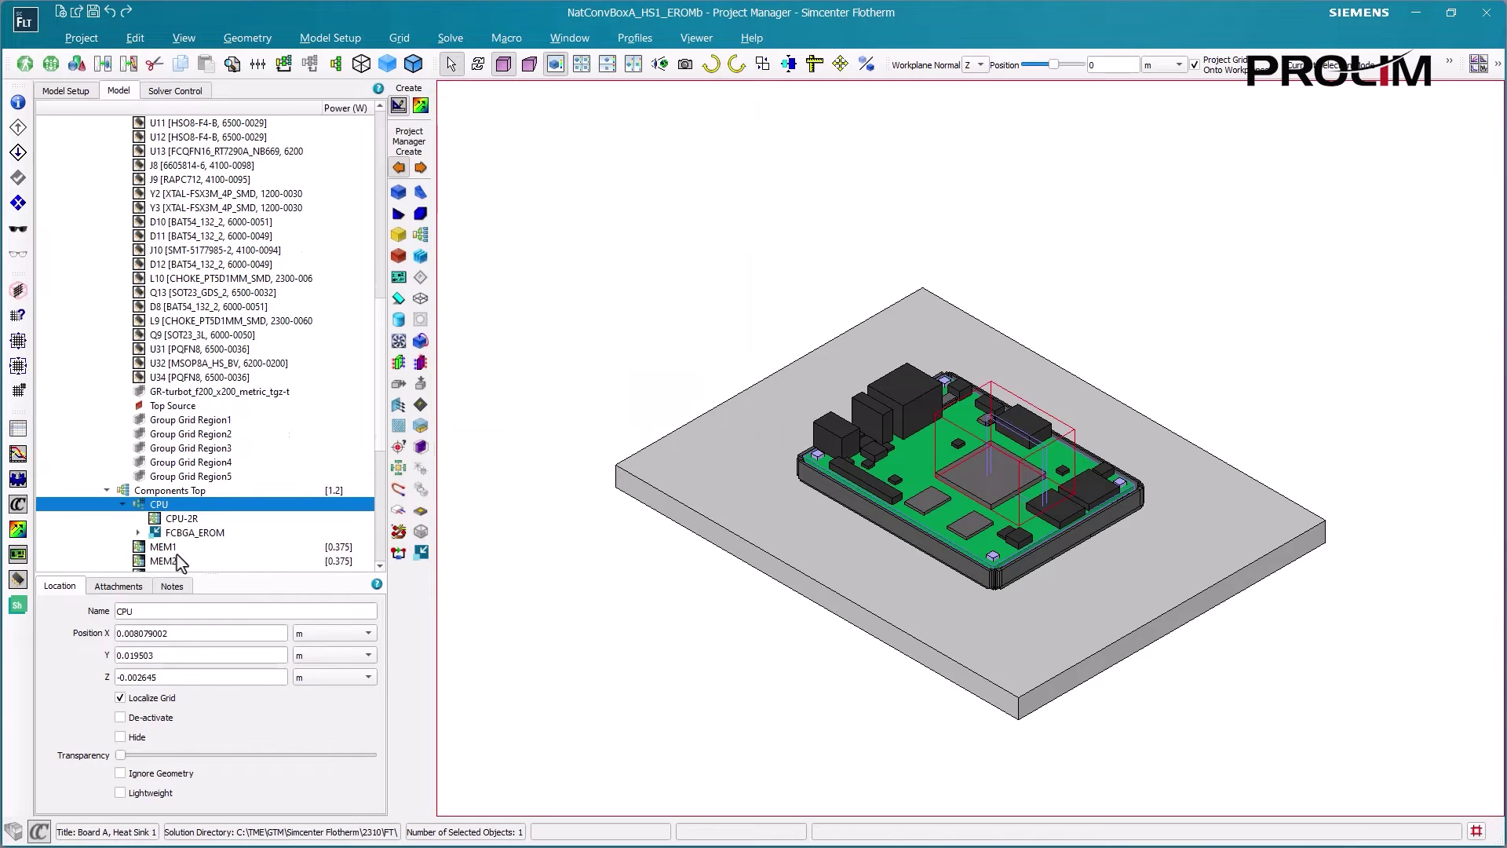
left_click(185, 534)
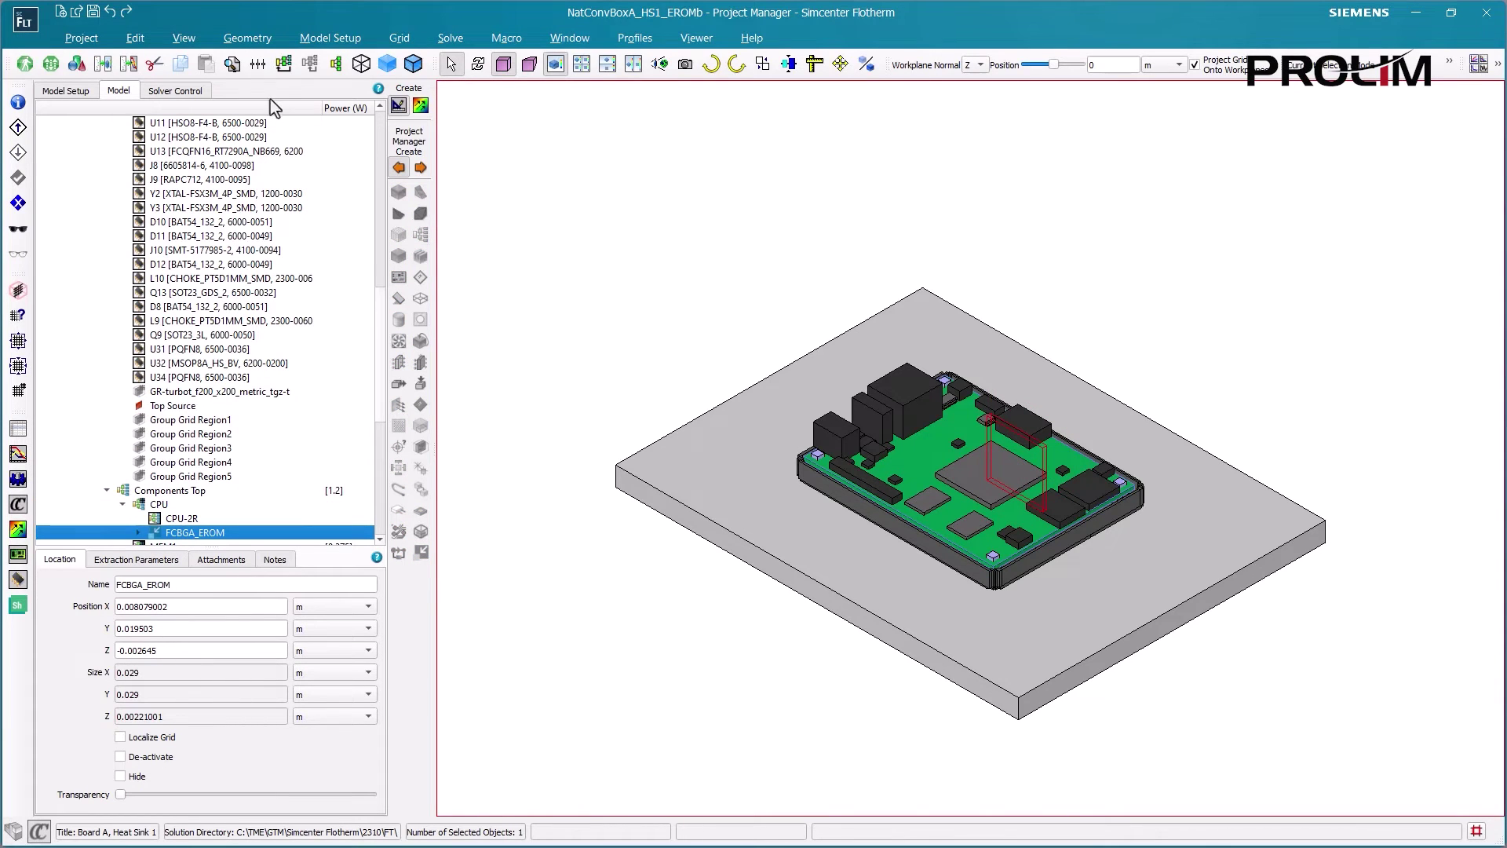
left_click(283, 65)
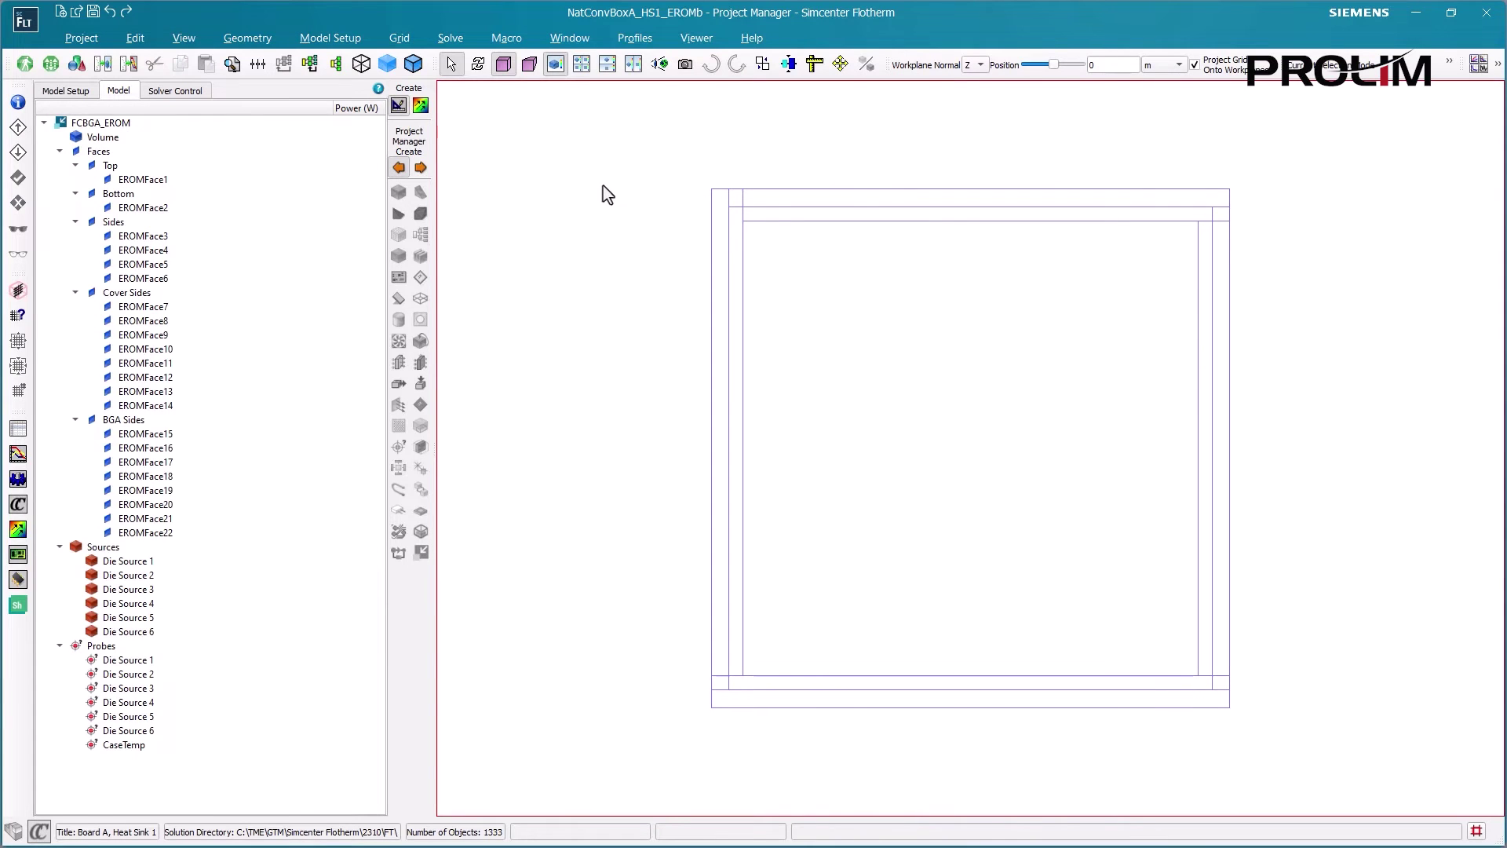
- Examine the die sources and probes of FCBGA_EROM and its HTC extraction parameters
left_click(143, 565)
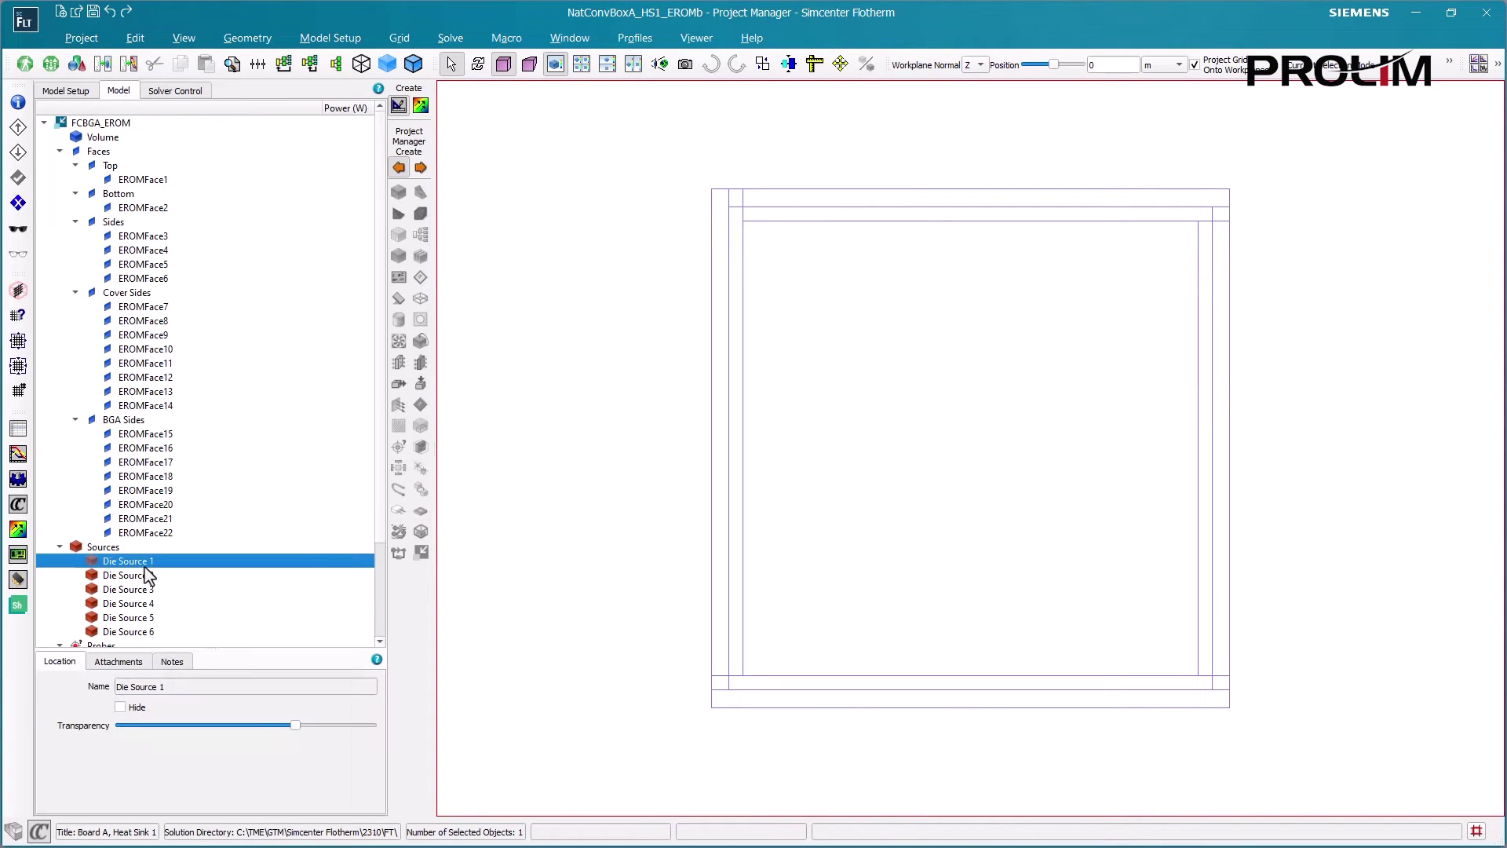
scroll(146, 575, "down", 3)
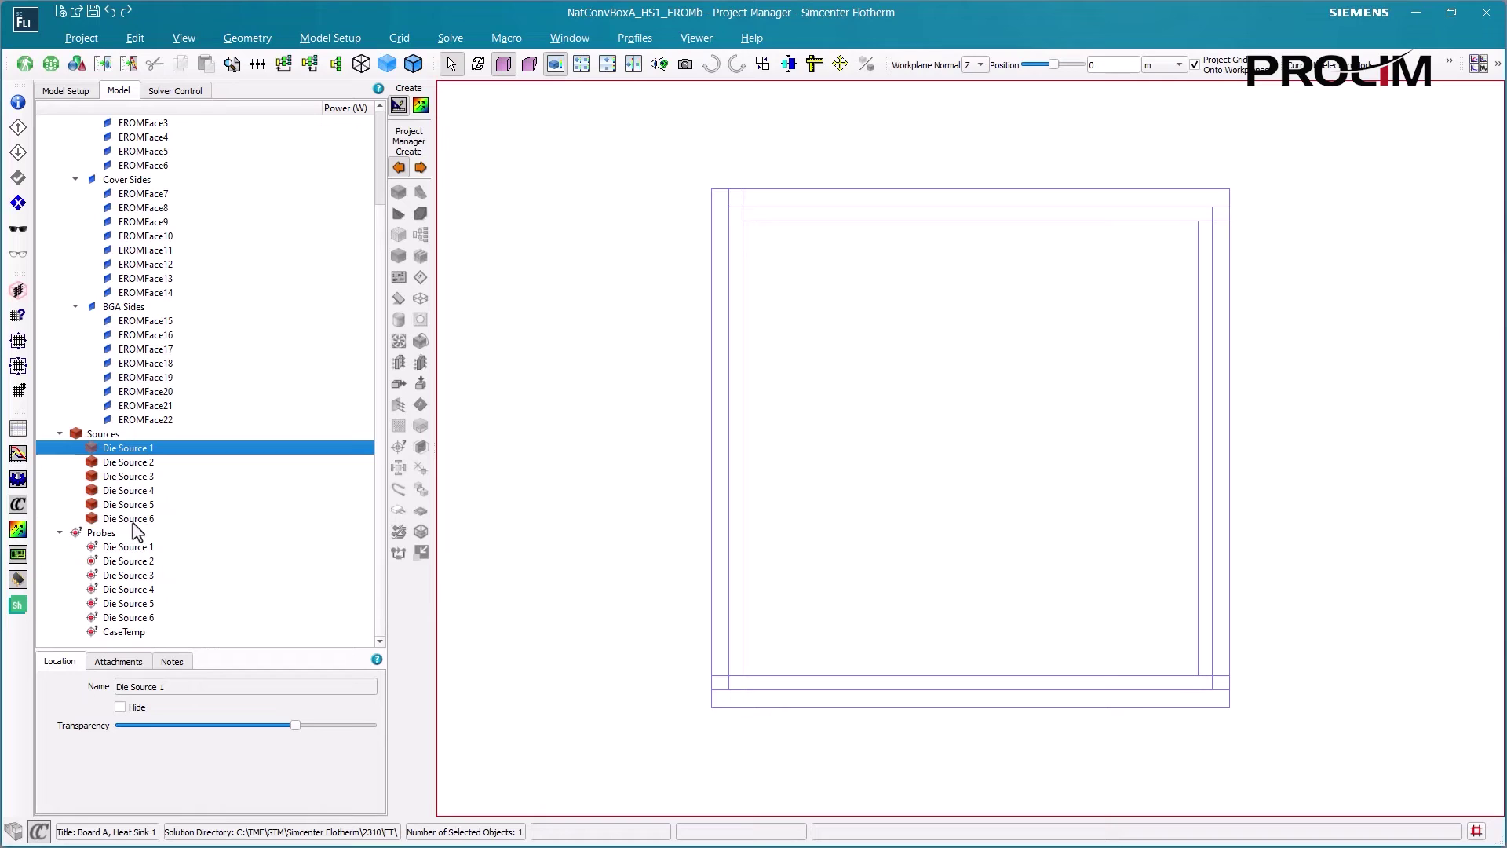
left_click(133, 520, "shift")
left_click(138, 551)
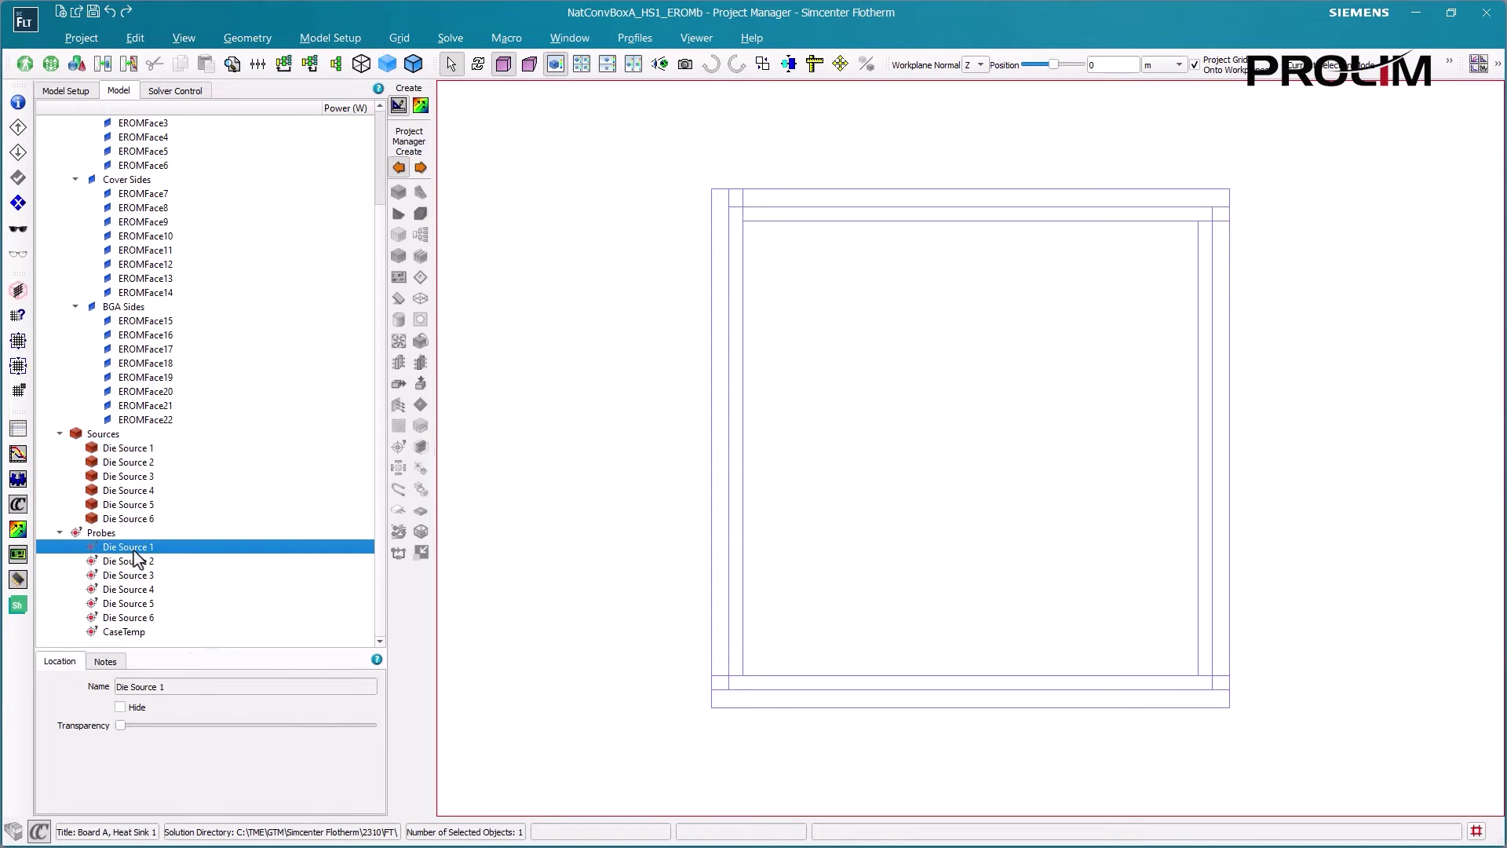
left_click(125, 631, "shift")
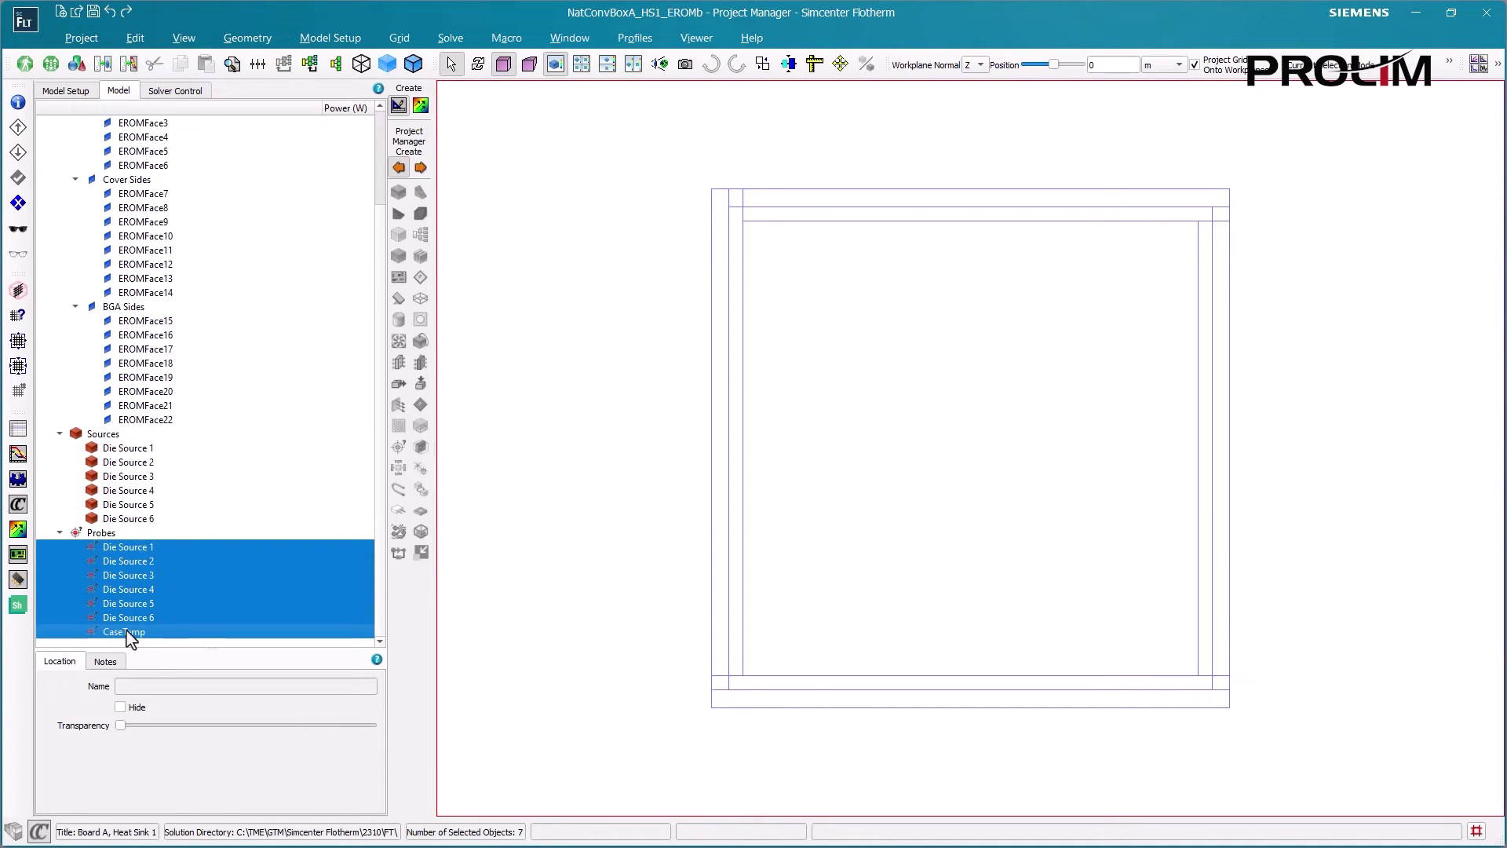
scroll(161, 487, "up", 3)
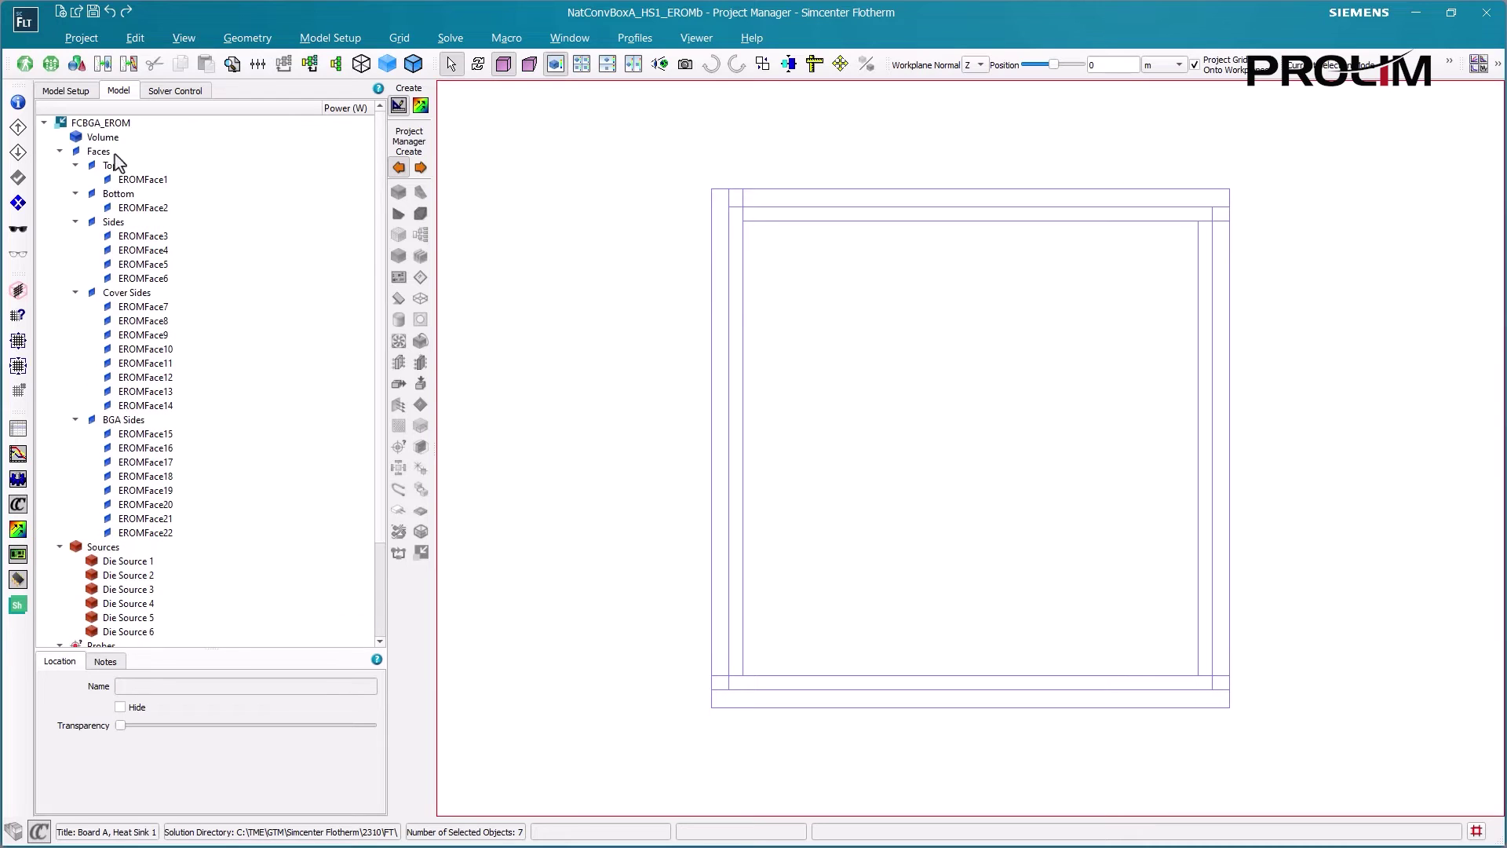
left_click(109, 125)
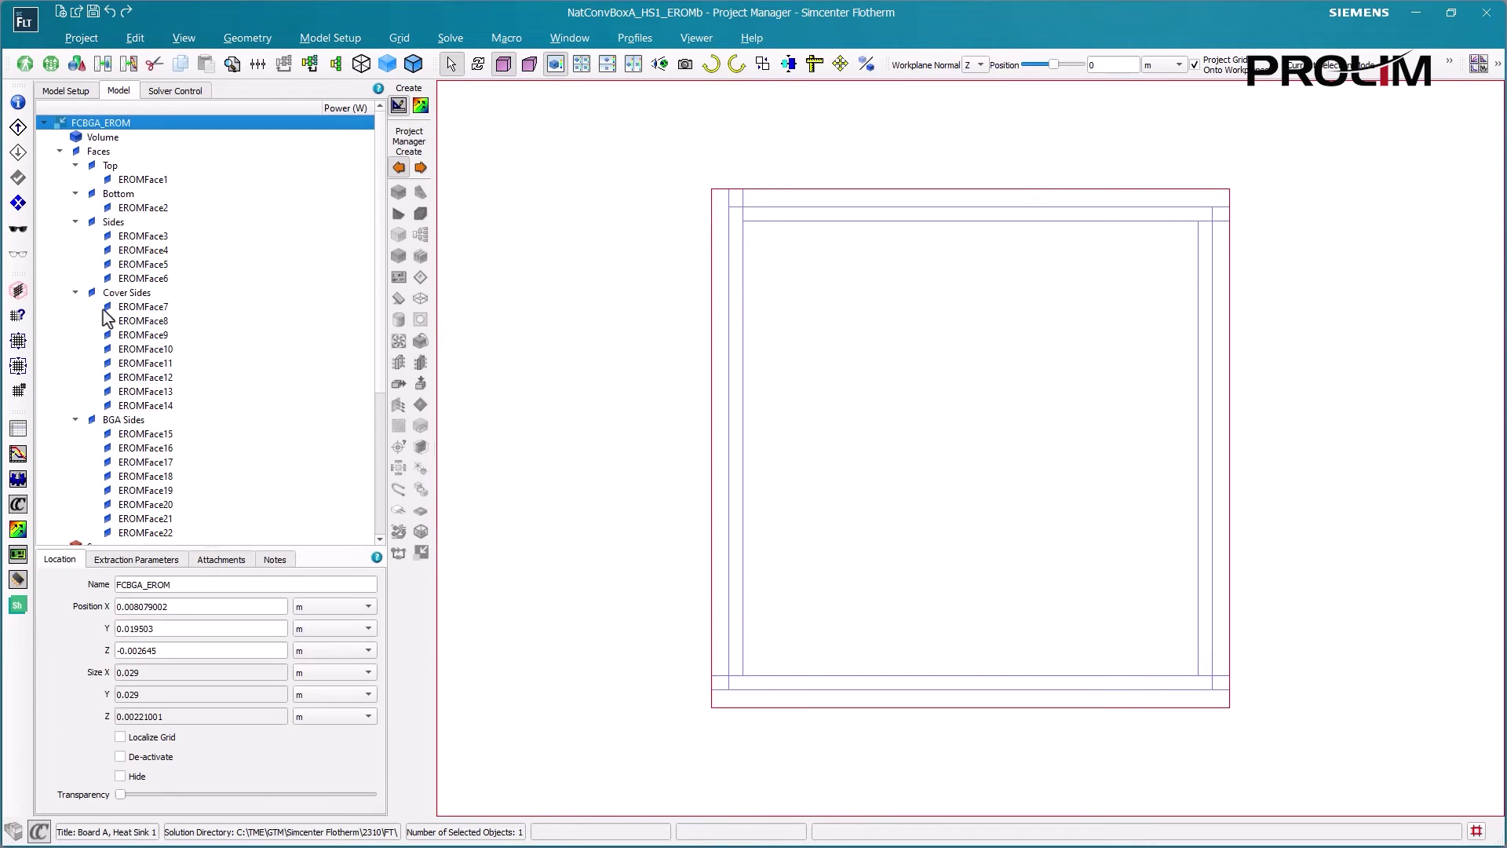
left_click(160, 559)
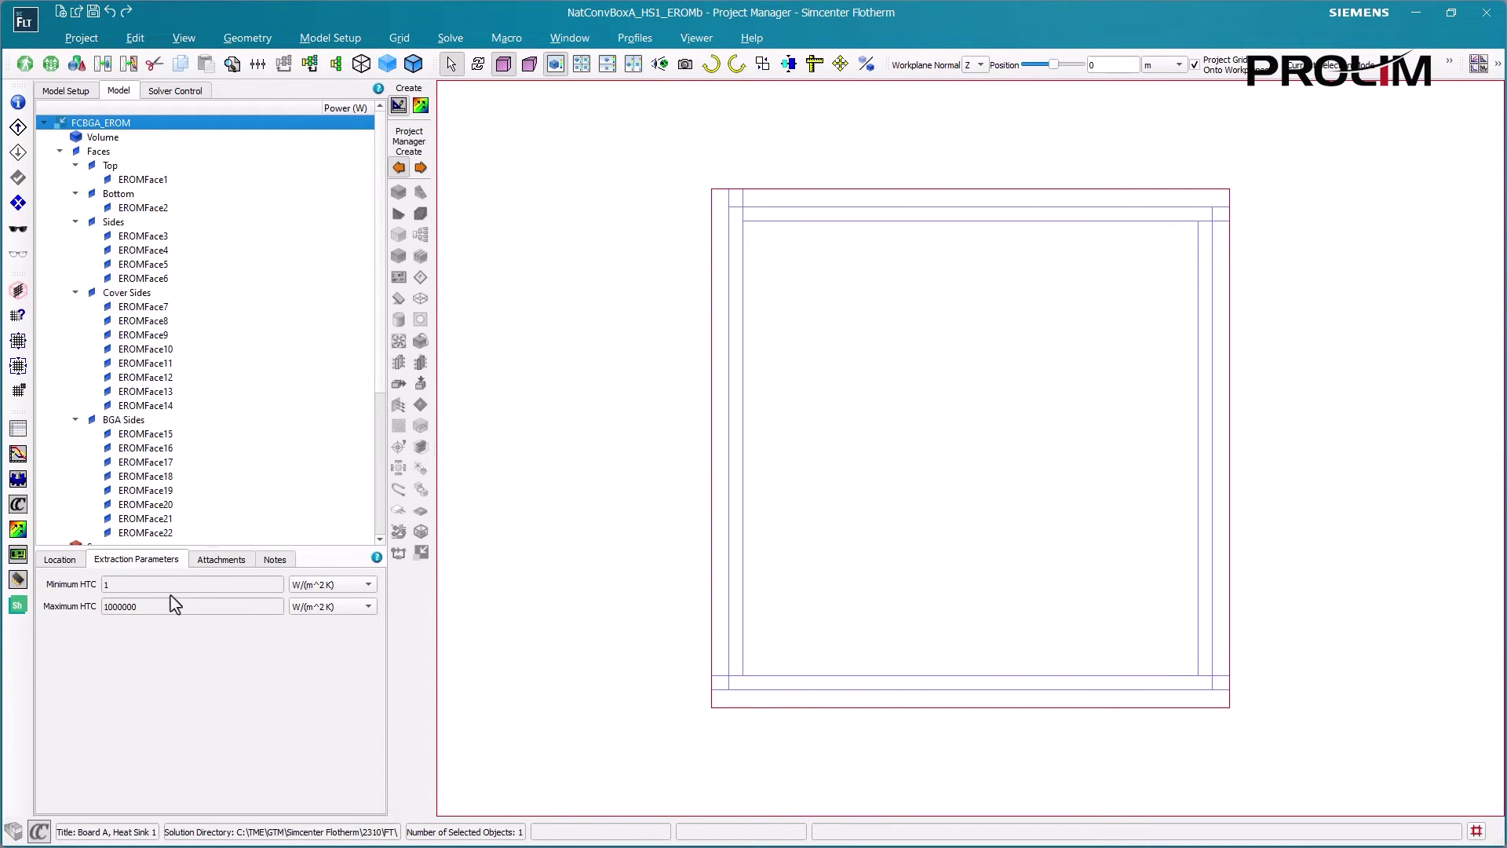
- Attach the power sources CPU (FCBGA) Die 1 to Die 6 to the matching Die Source 1 to Die Source 6 of FCBGA_EROM
scroll(209, 471, "down", 3)
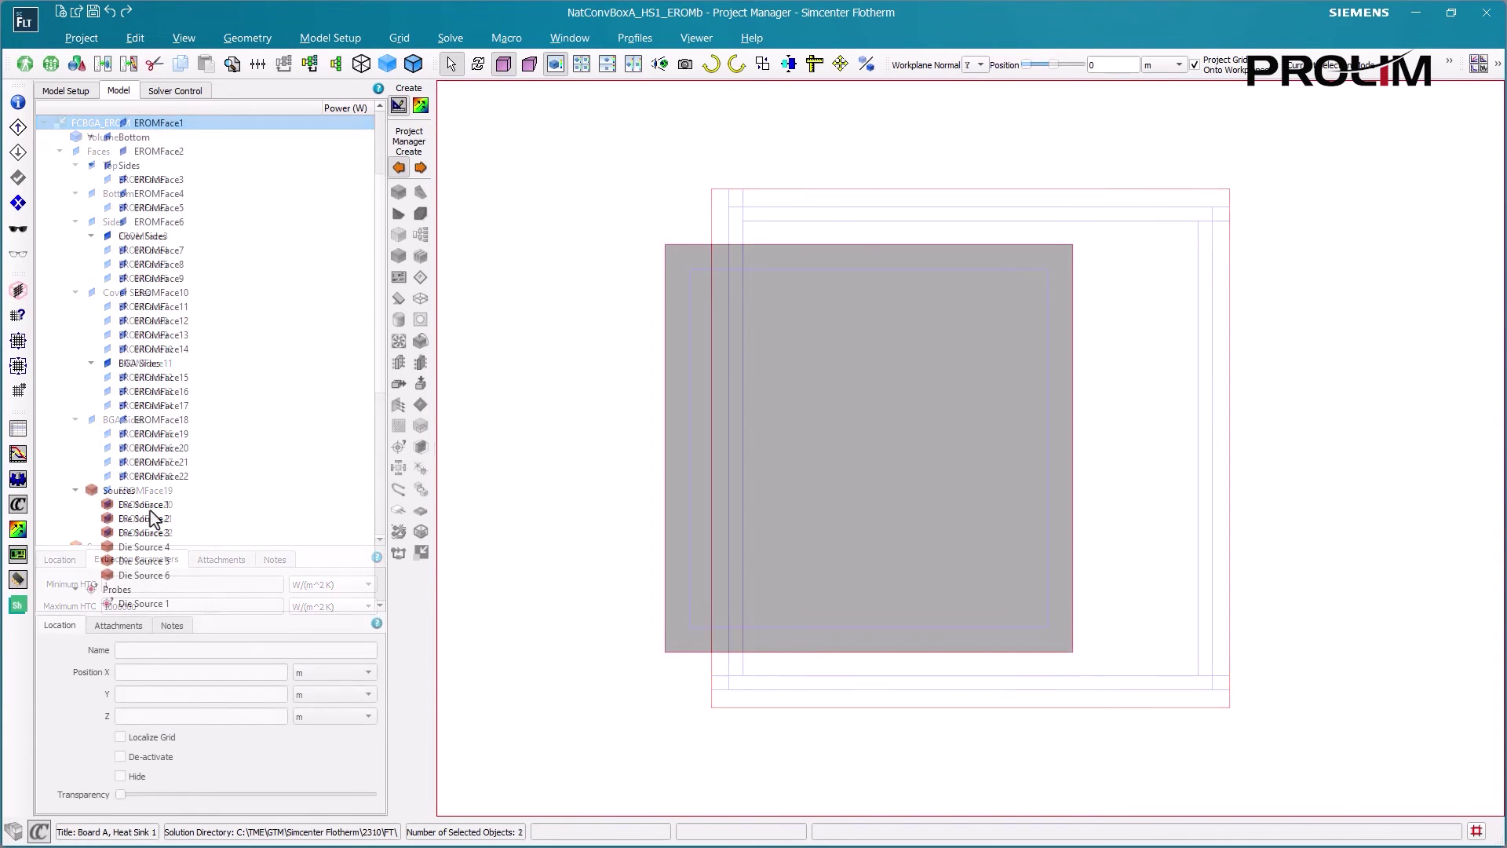
left_click(155, 504)
scroll(157, 522, "down", 2)
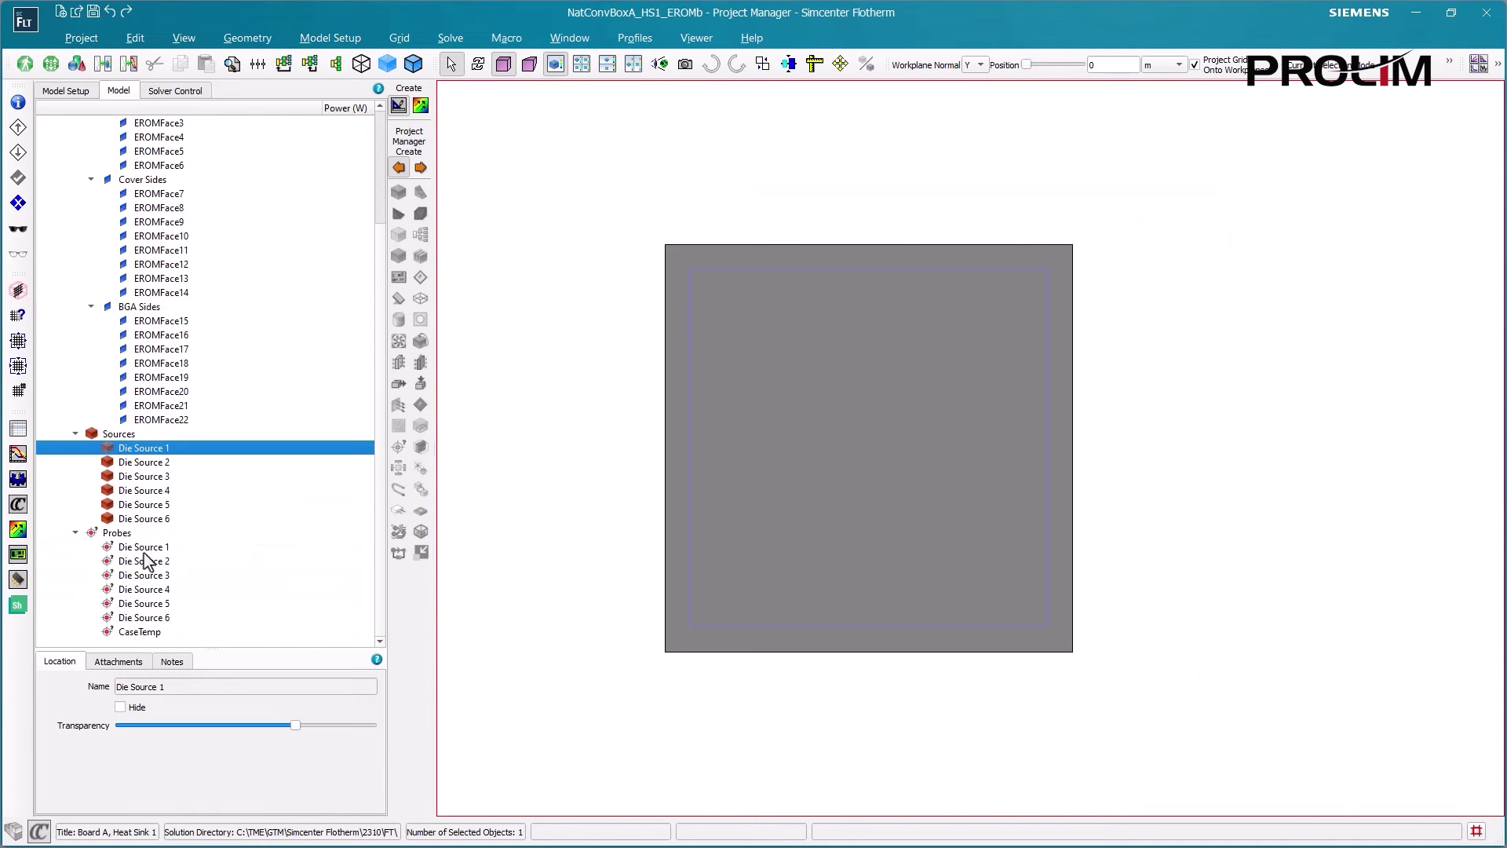
left_click(143, 662)
left_click(163, 688)
scroll(145, 777, "down", 5)
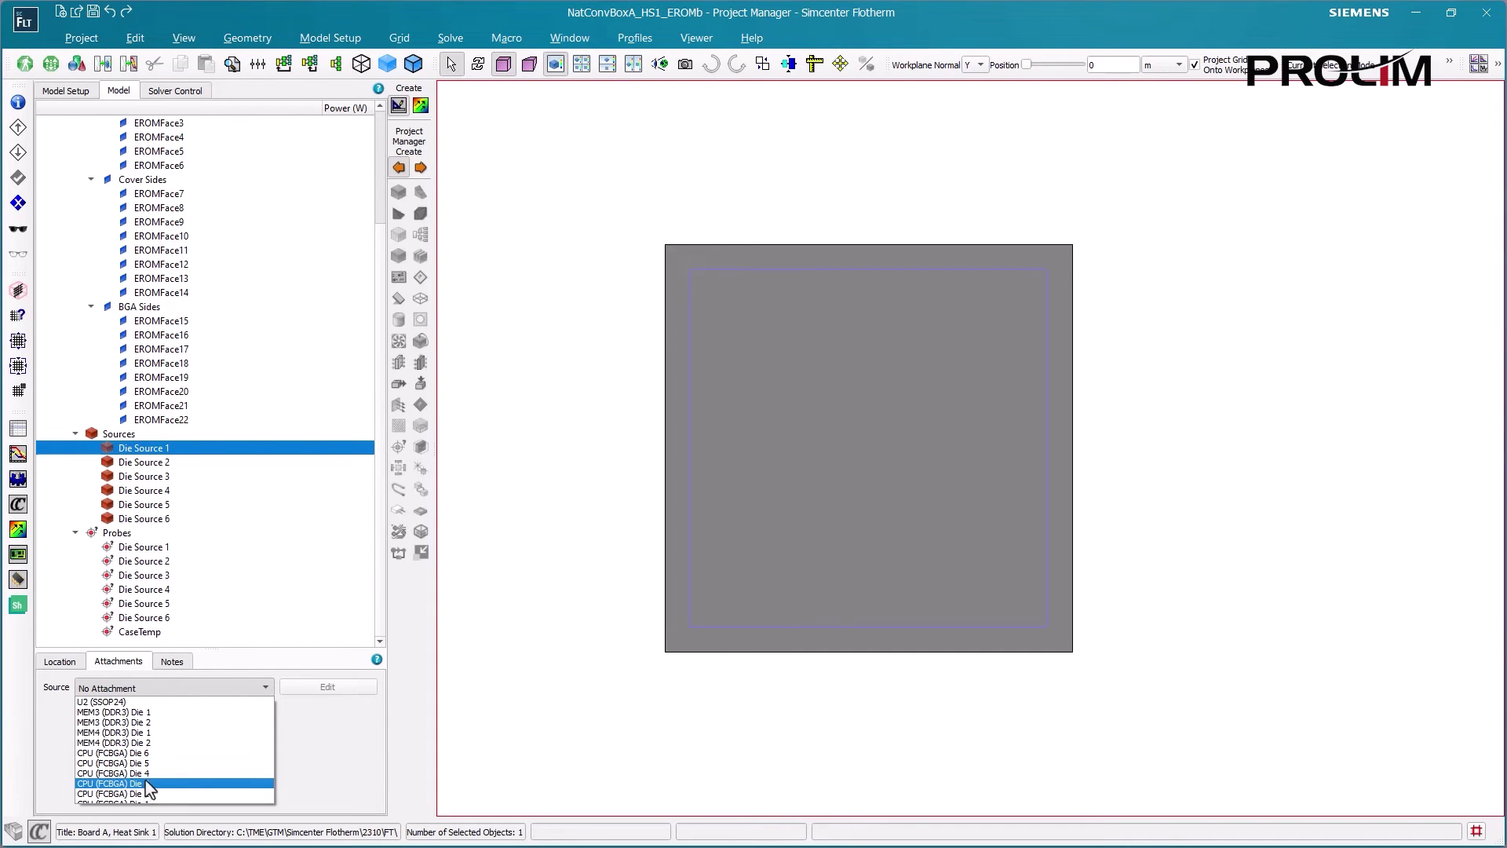
scroll(147, 781, "down", 1)
left_click(150, 773)
left_click(144, 462)
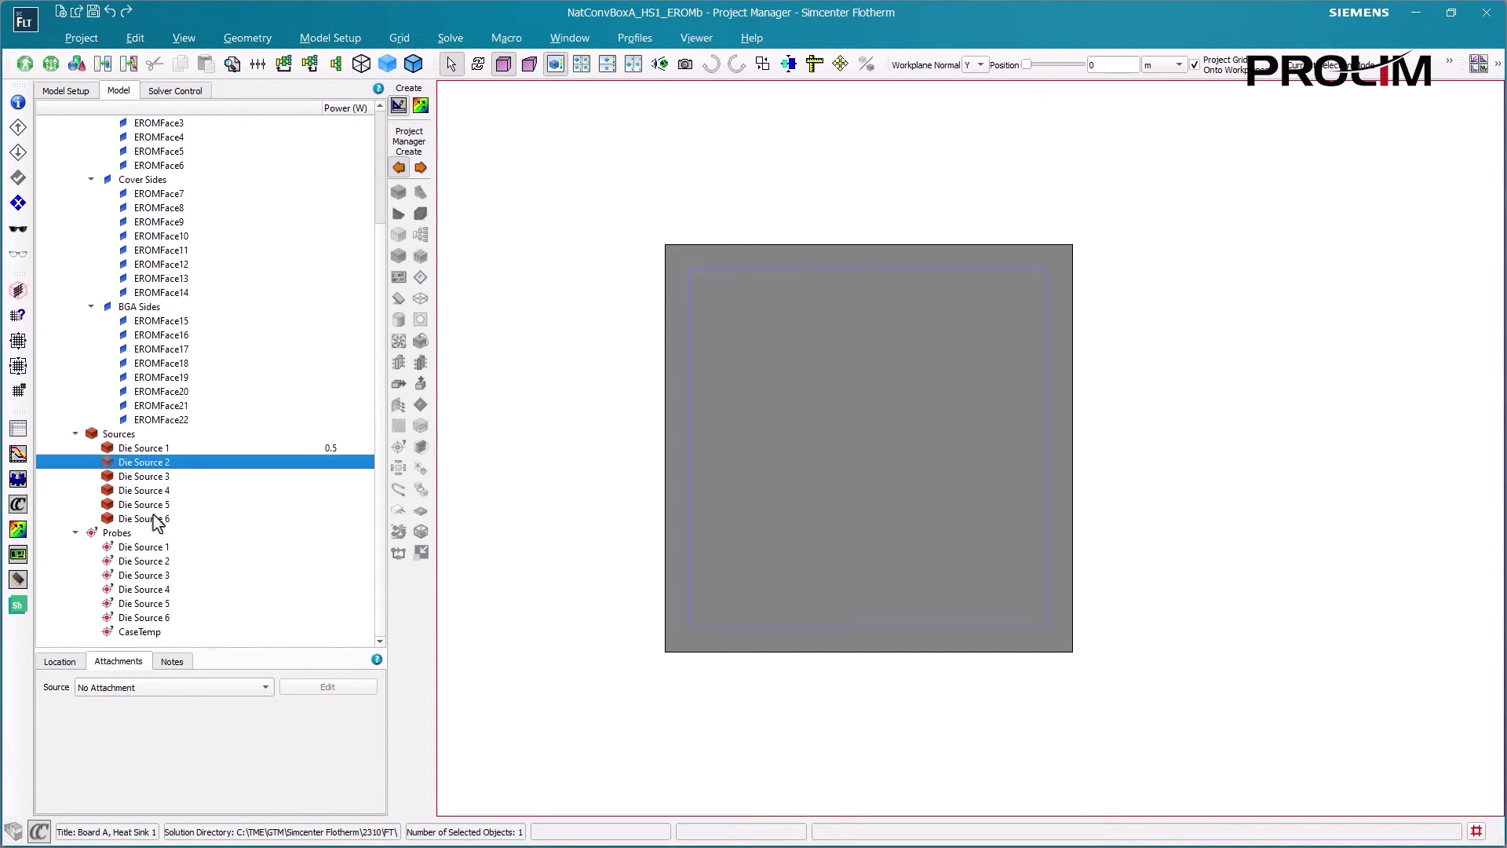
left_click(195, 689)
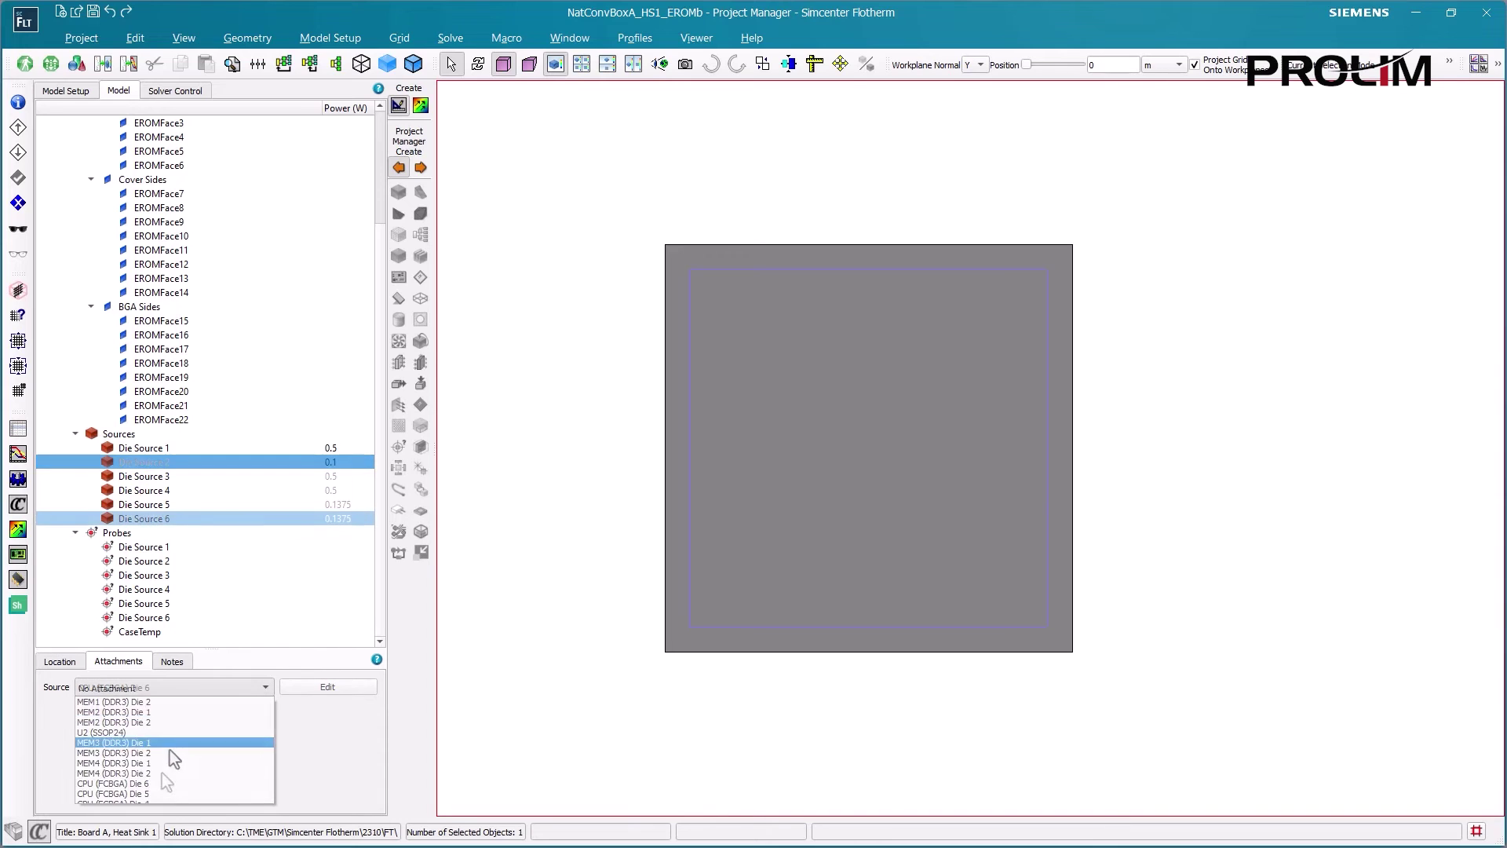
- De-activate the original CPU-2R component in the CPU assembly
scroll(314, 471, "up", 4)
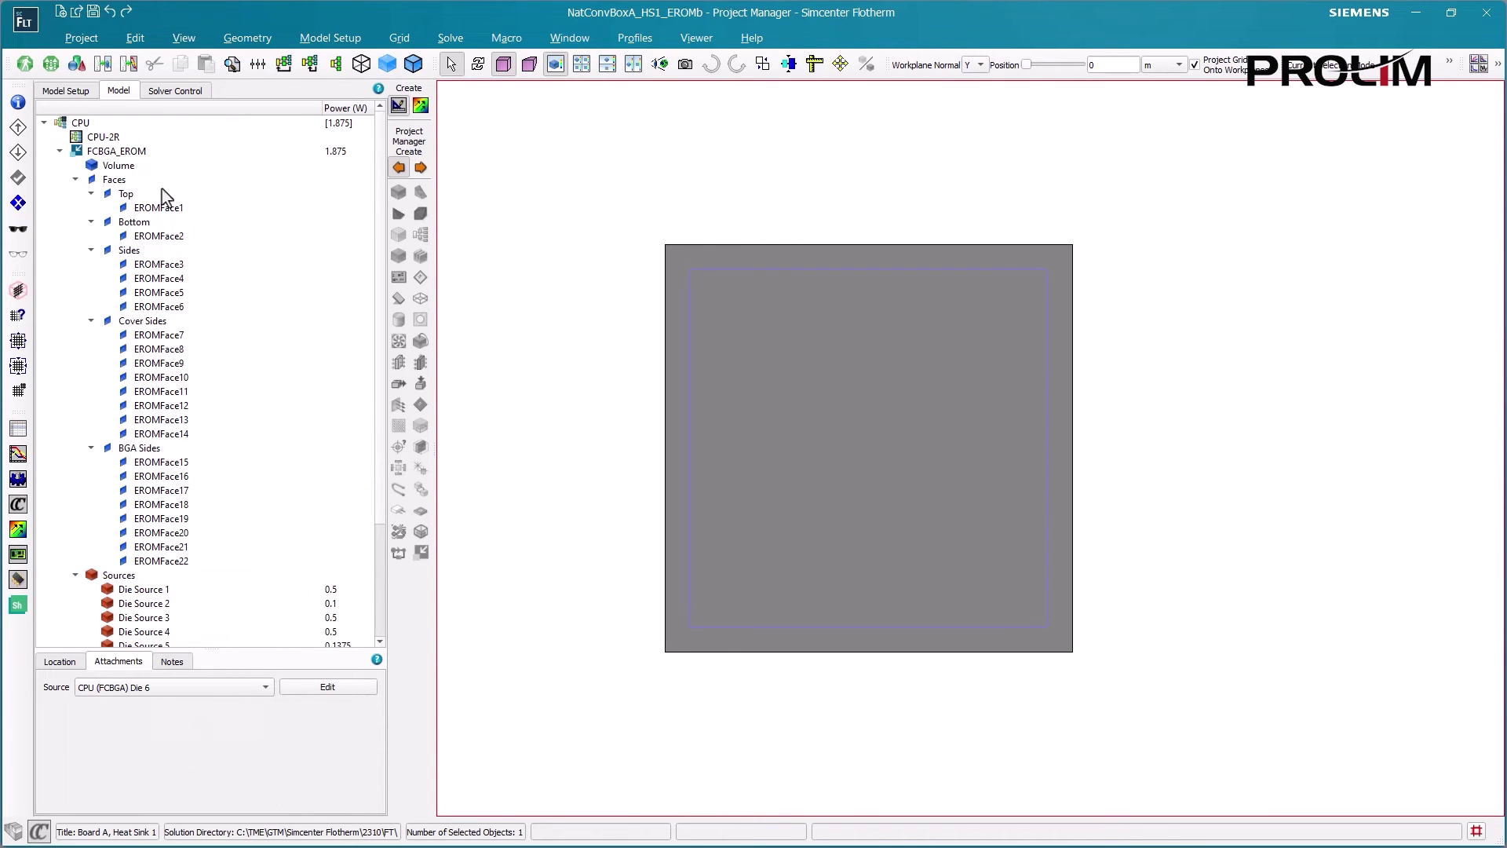
left_click(91, 138)
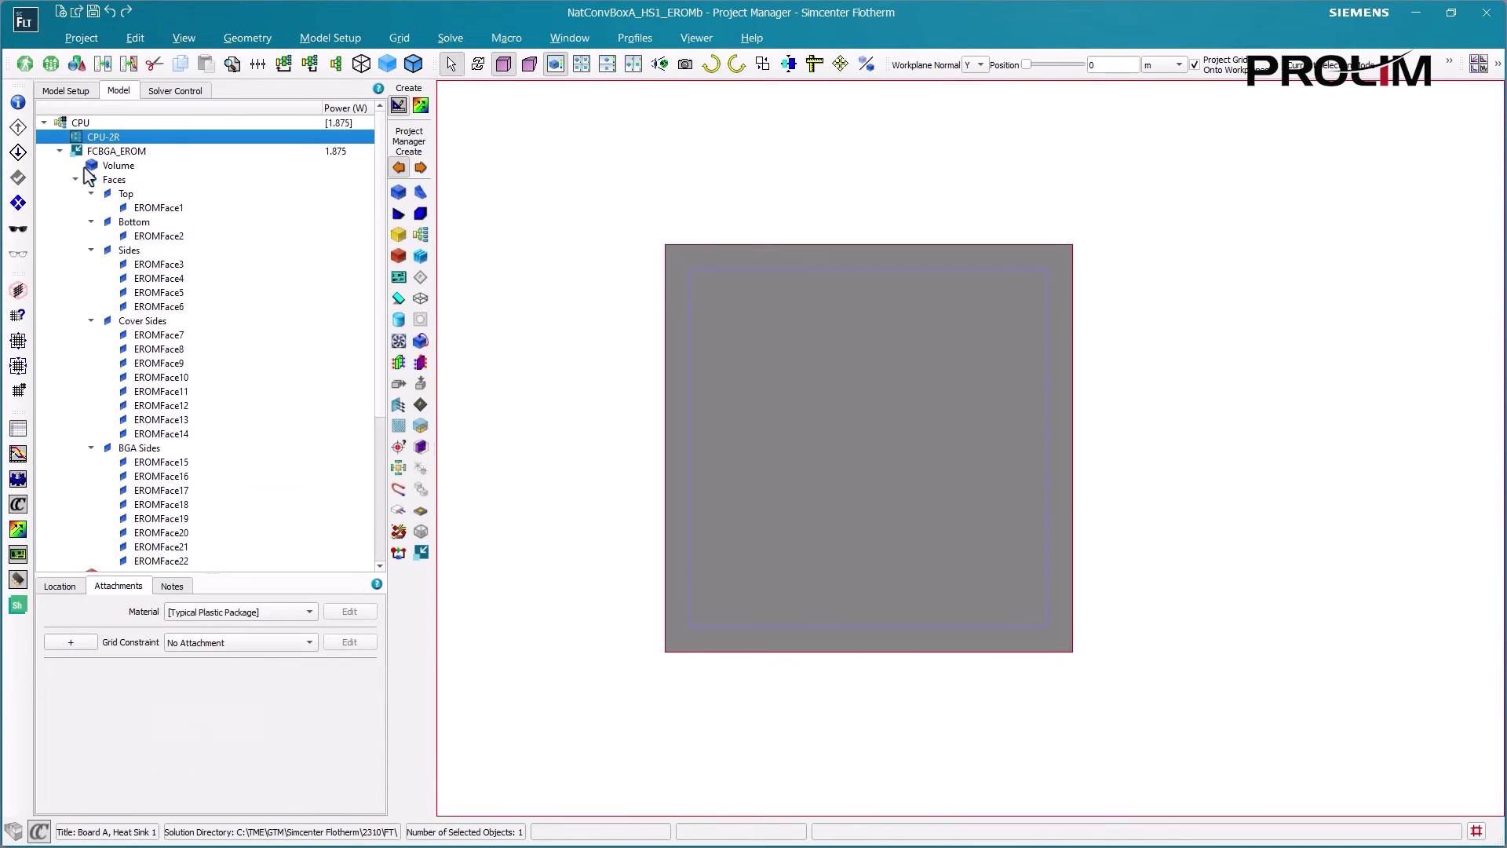
left_click(76, 587)
left_click(120, 717)
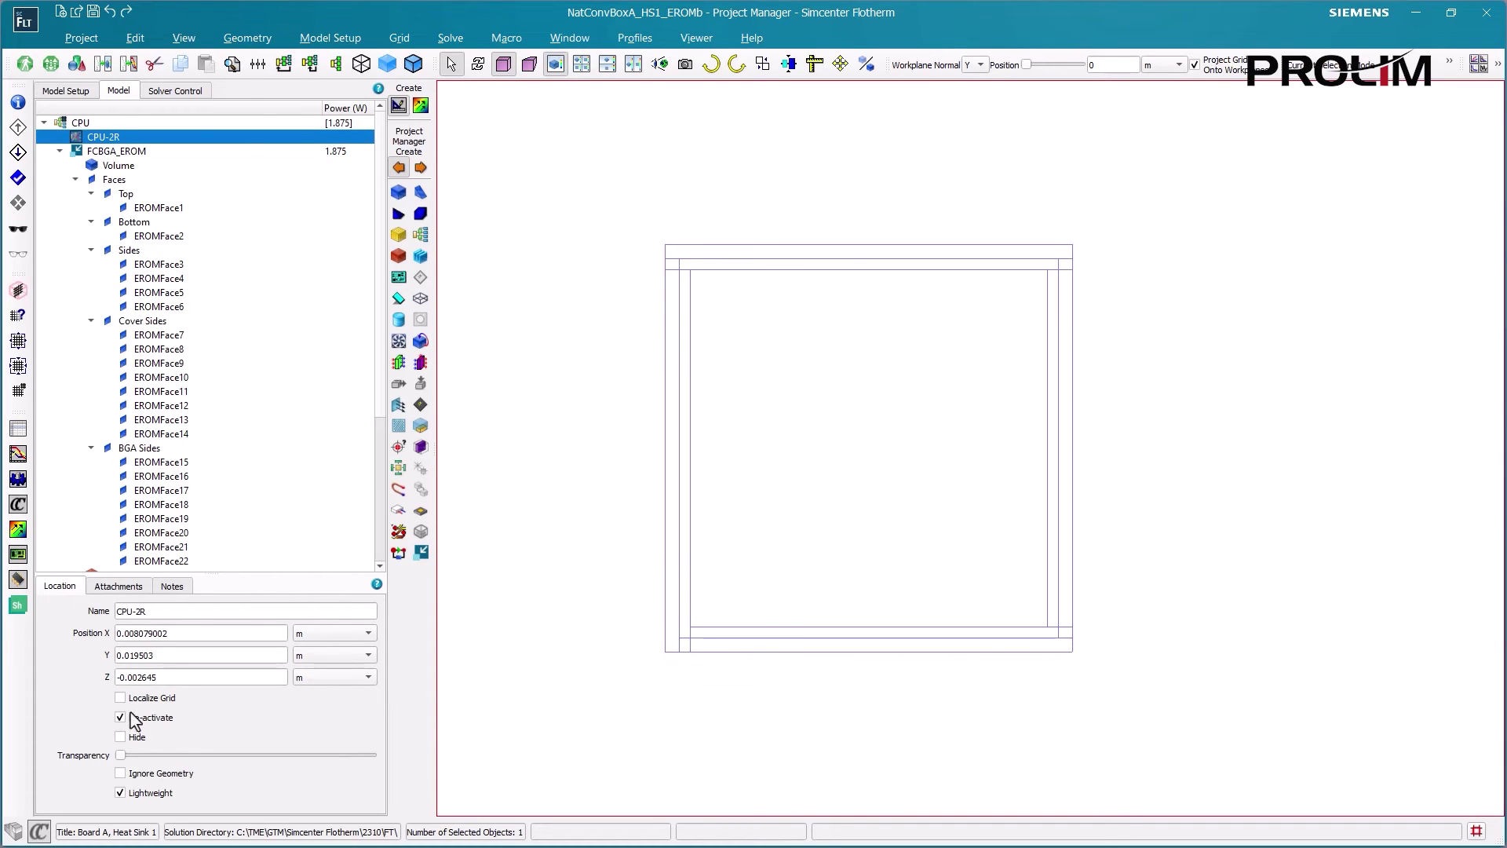
left_click(524, 450)
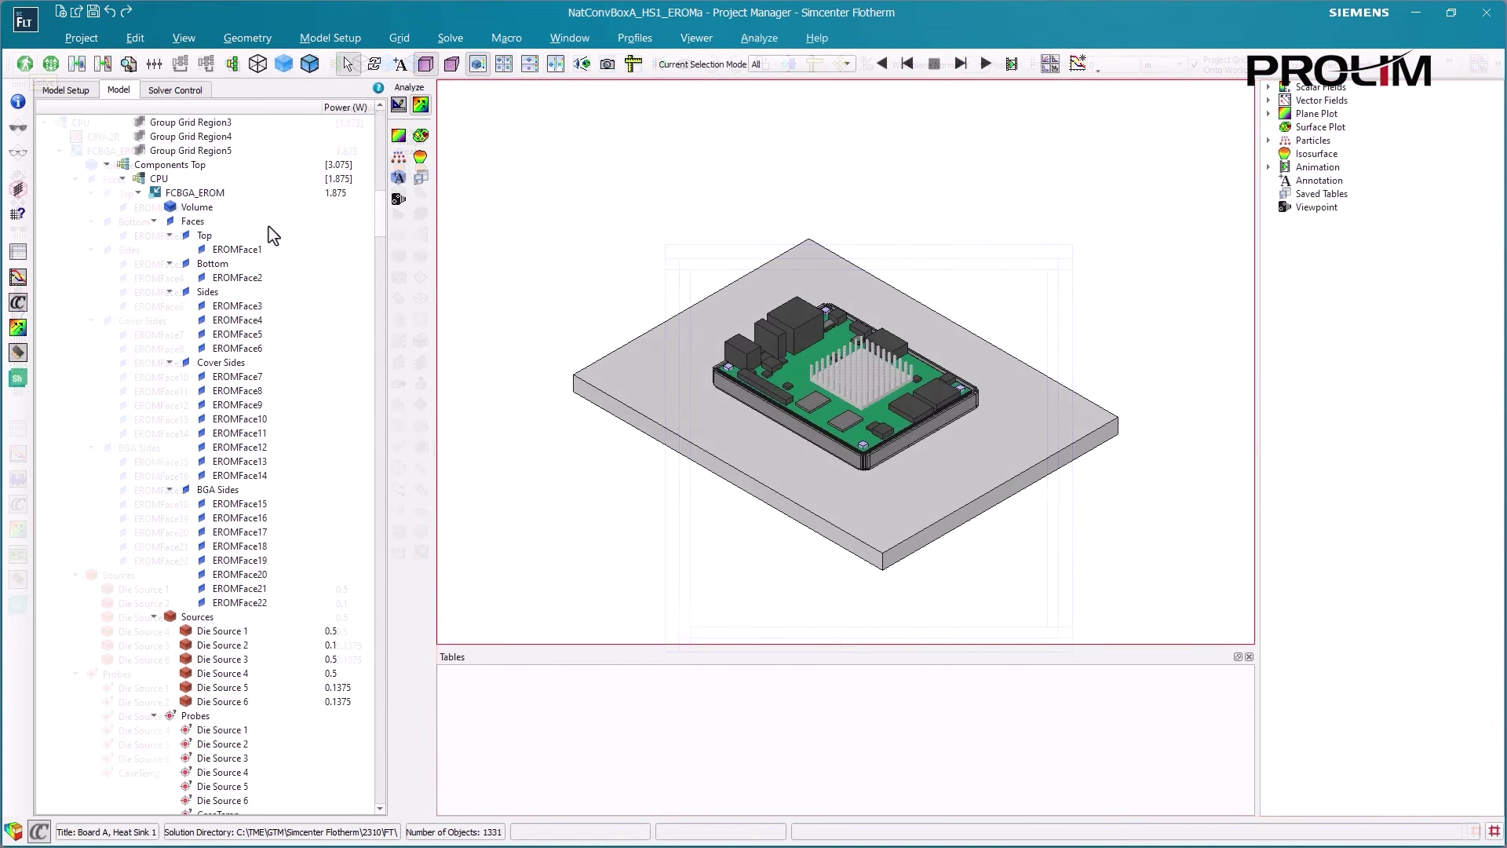
- In the solved NatConvBoxA_HS1_EROMa project, examine the temperatures of the CPU's FCBGA_EROM top face and of all its probes, including CaseTemp
left_click(203, 237)
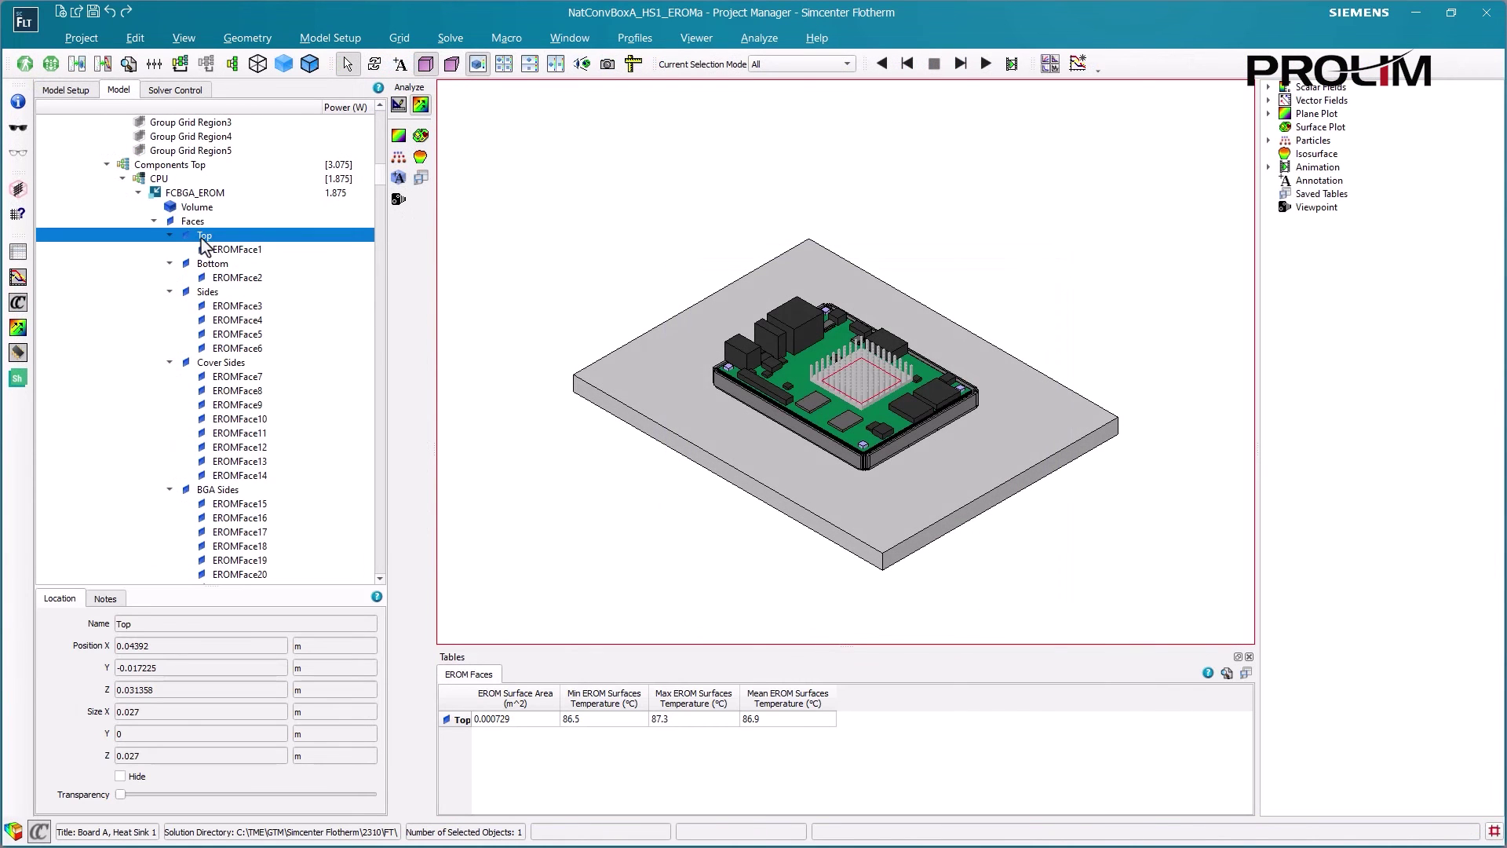
scroll(204, 245, "down", 9)
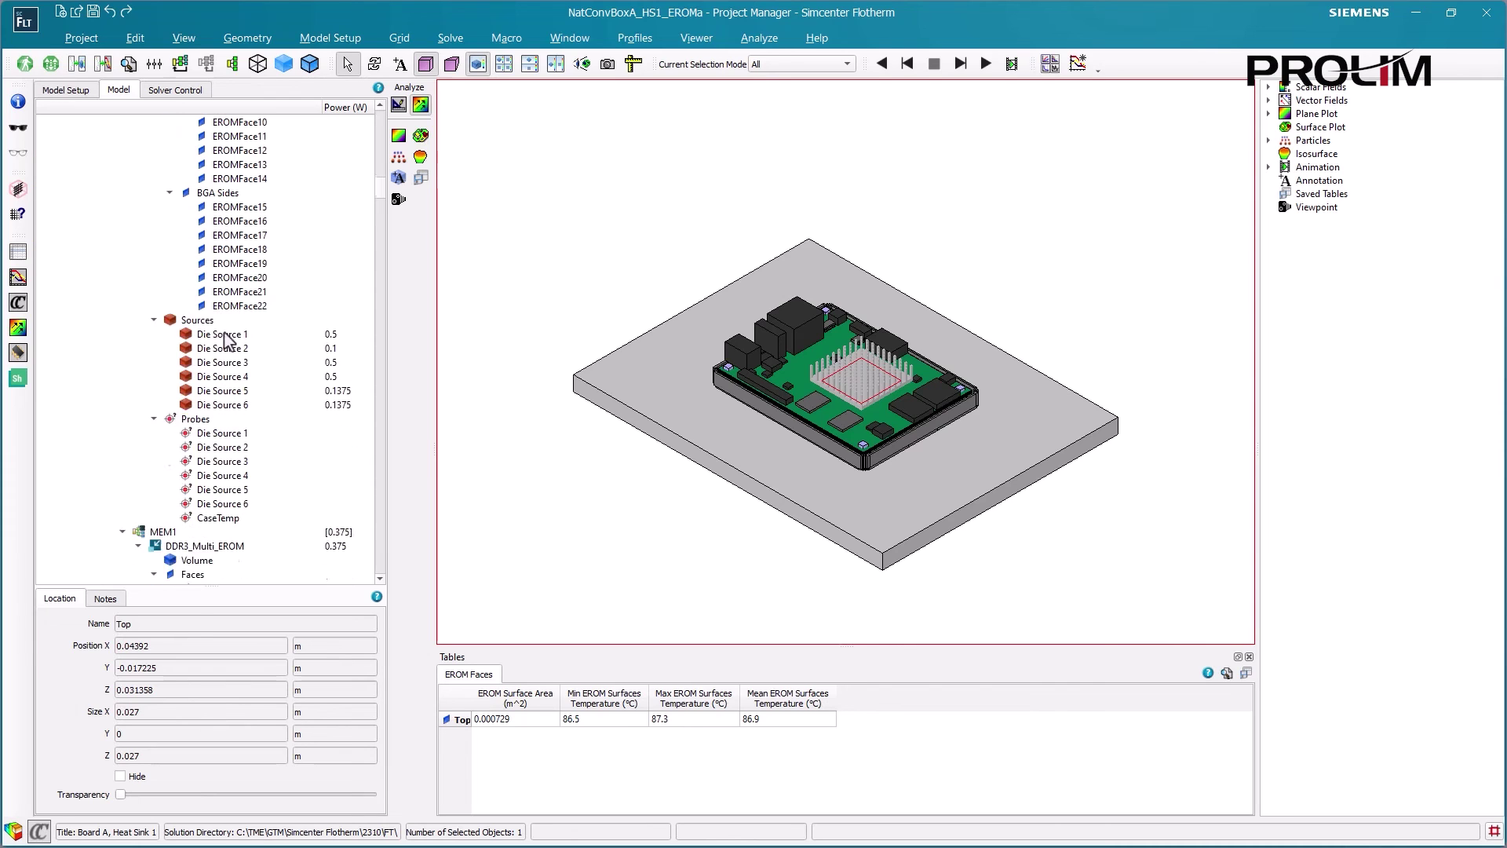
left_click(233, 349)
left_click(216, 432, "shift")
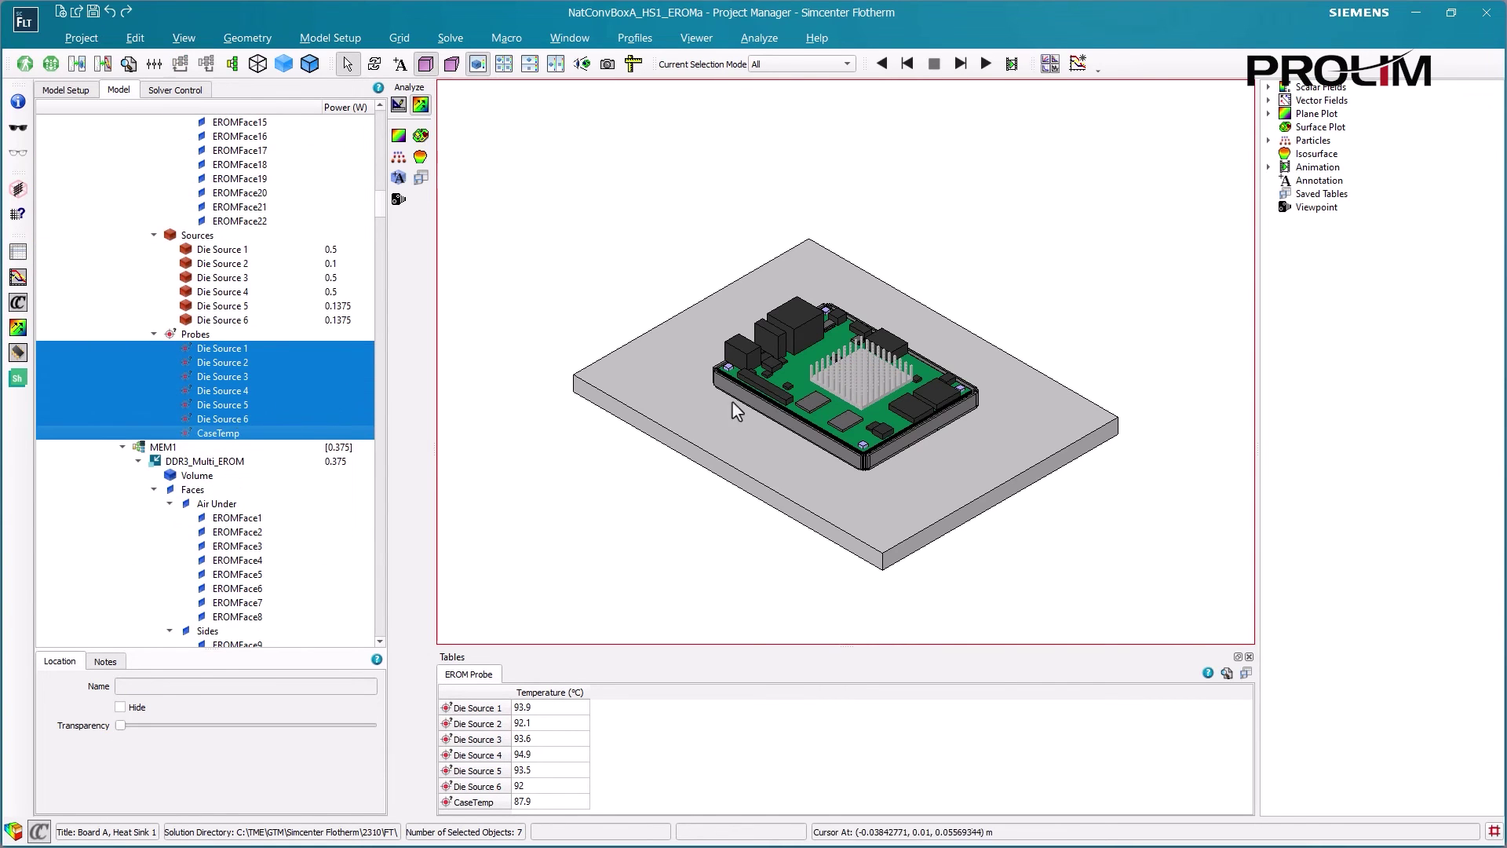
- Hide the U2 Heat Sink and find all Embeddable BCI-ROM objects in the model
left_click(834, 373)
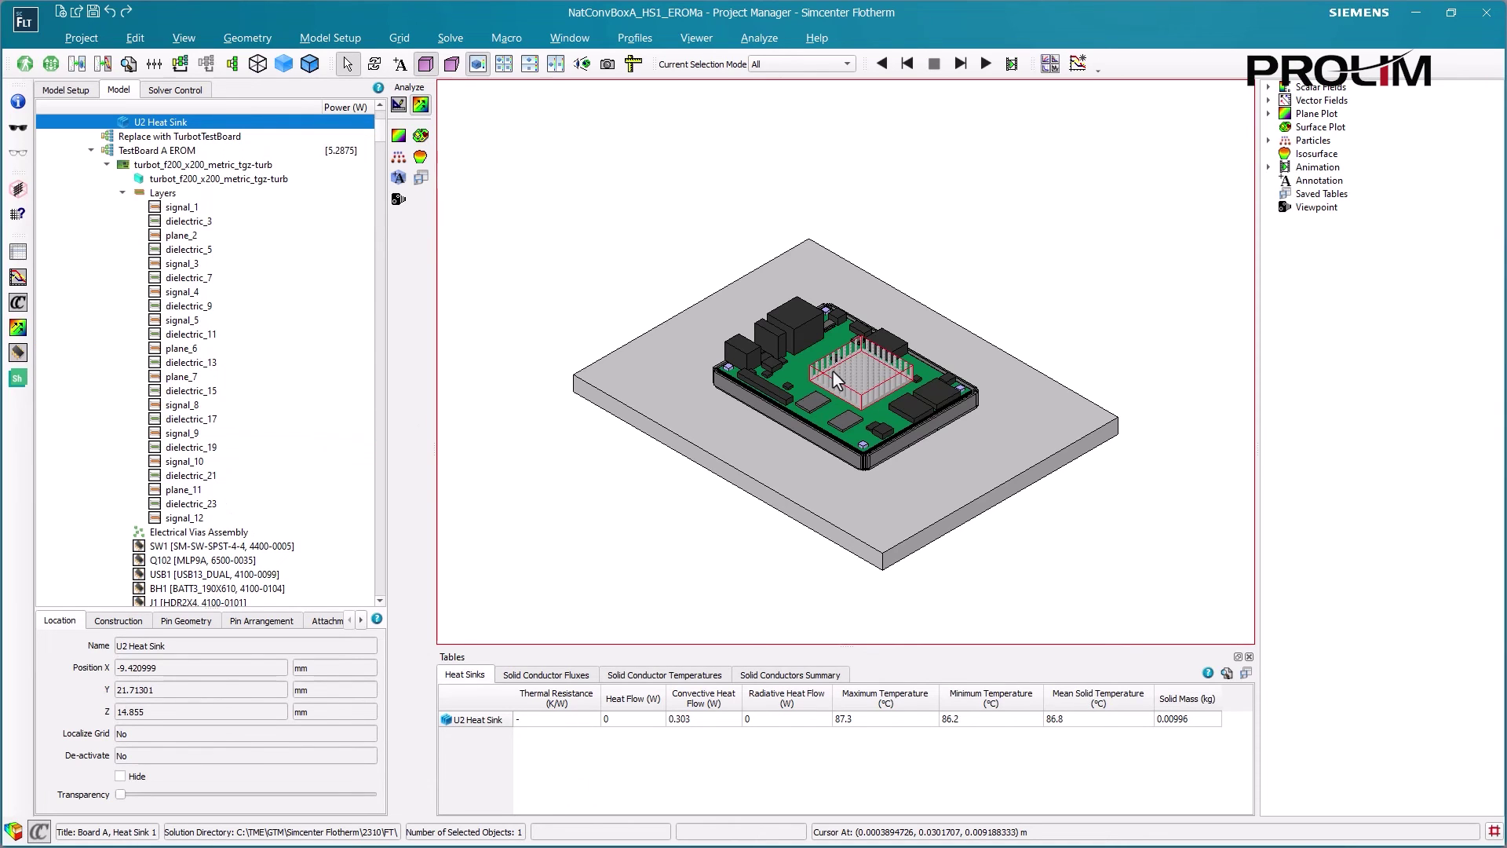
key("h")
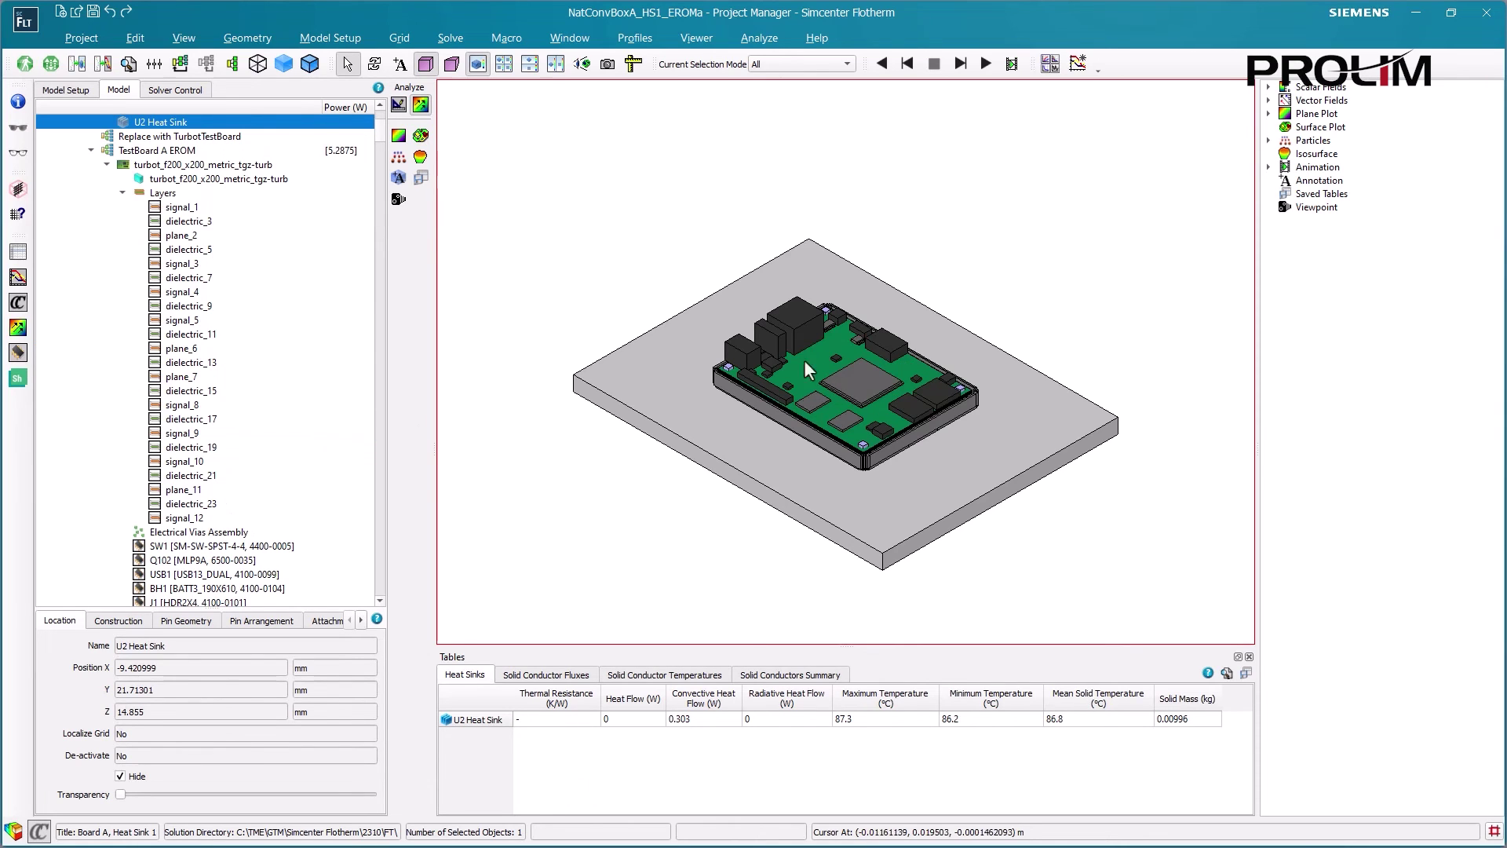
left_click(154, 65)
left_click(602, 750)
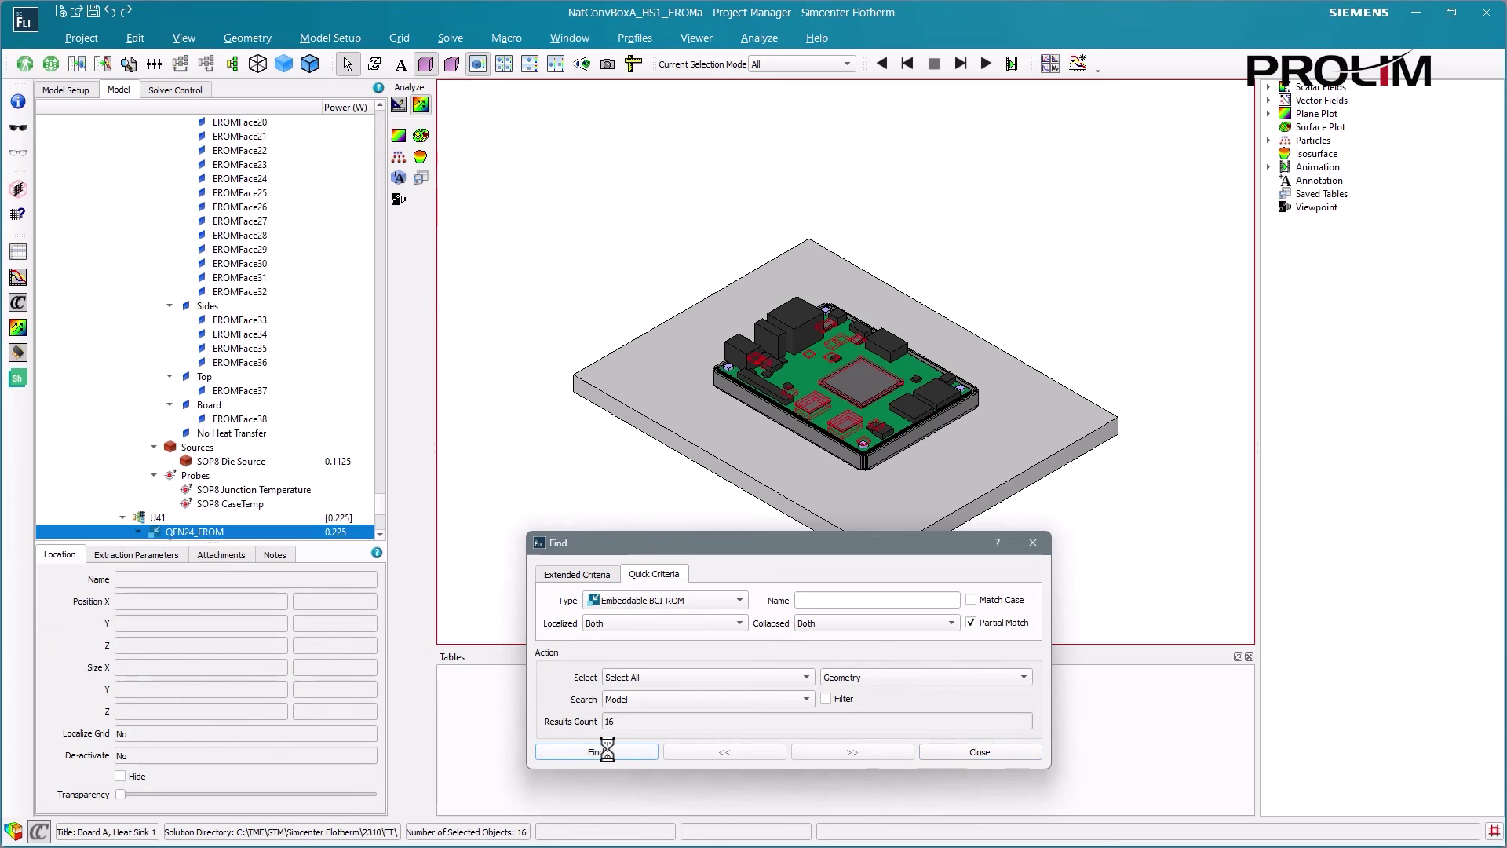
left_click(977, 752)
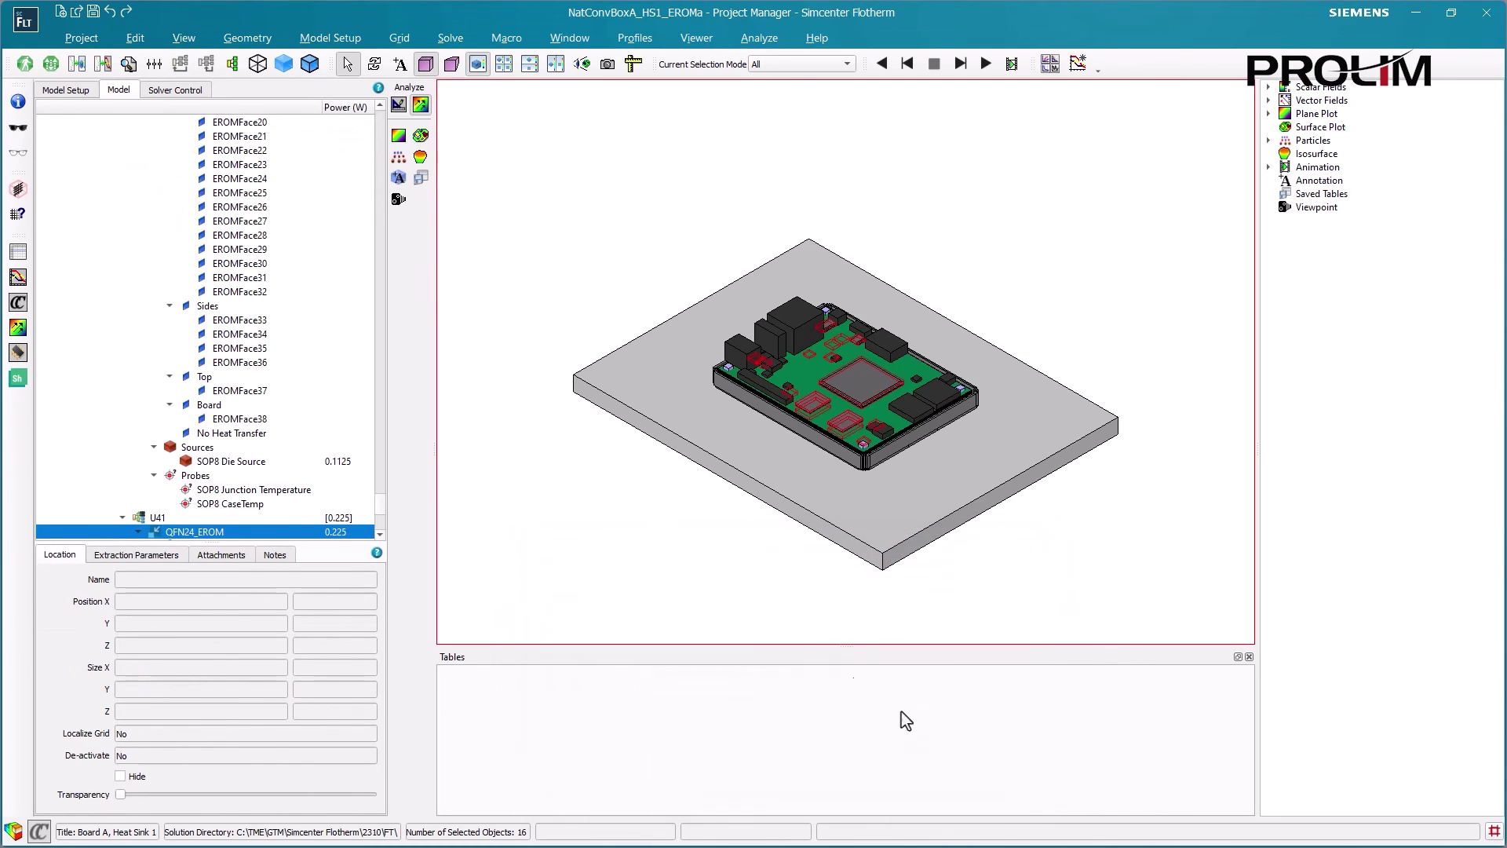
- Create a temperature surface plot on the selected BCI-ROM objects and show the CPU package close up from above
left_click(421, 136)
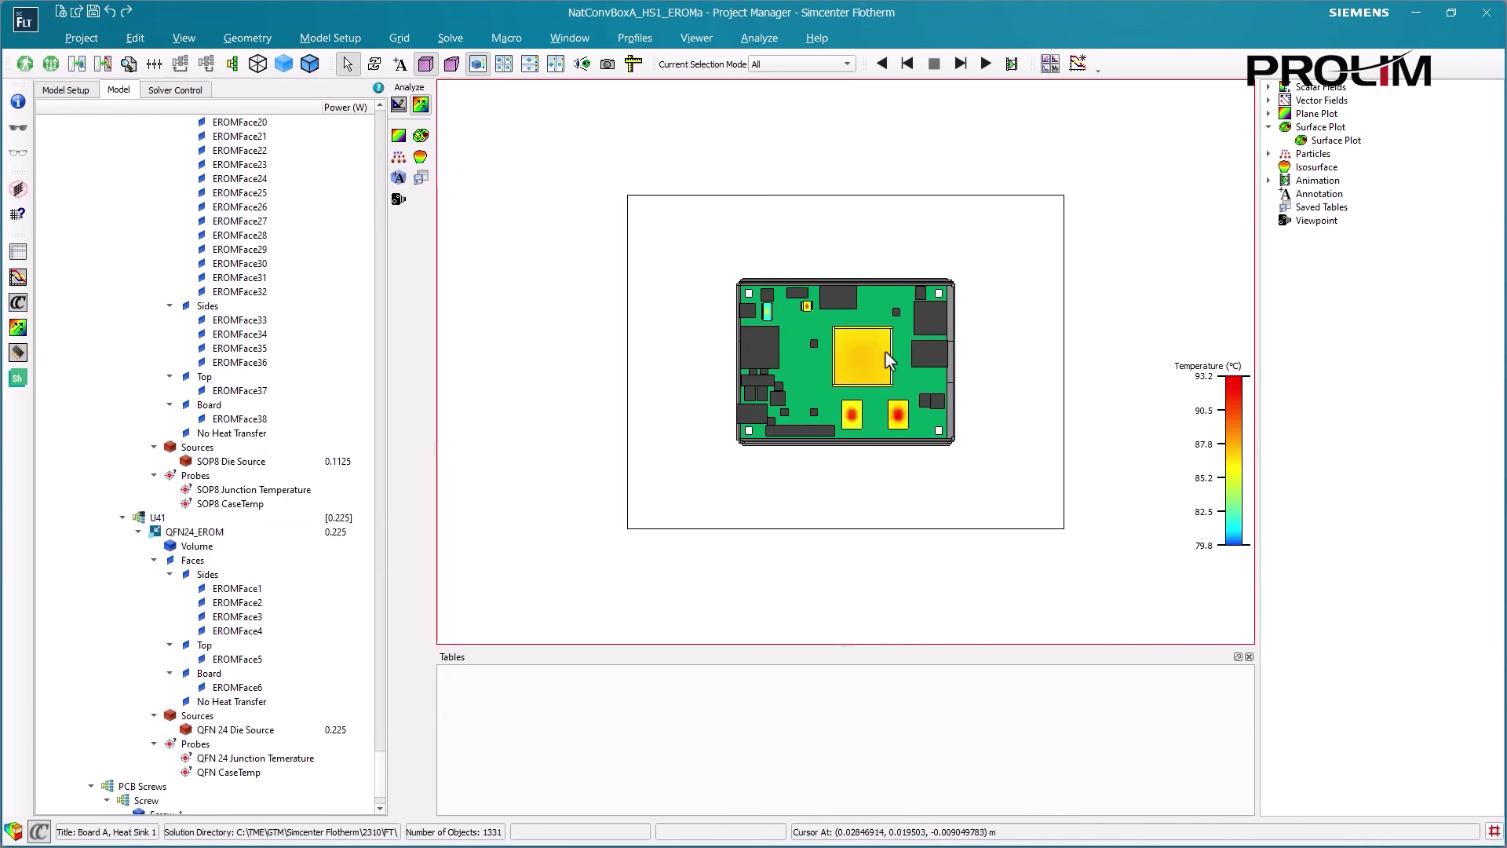
scroll(881, 358, "up", 5)
scroll(865, 360, "up", 1)
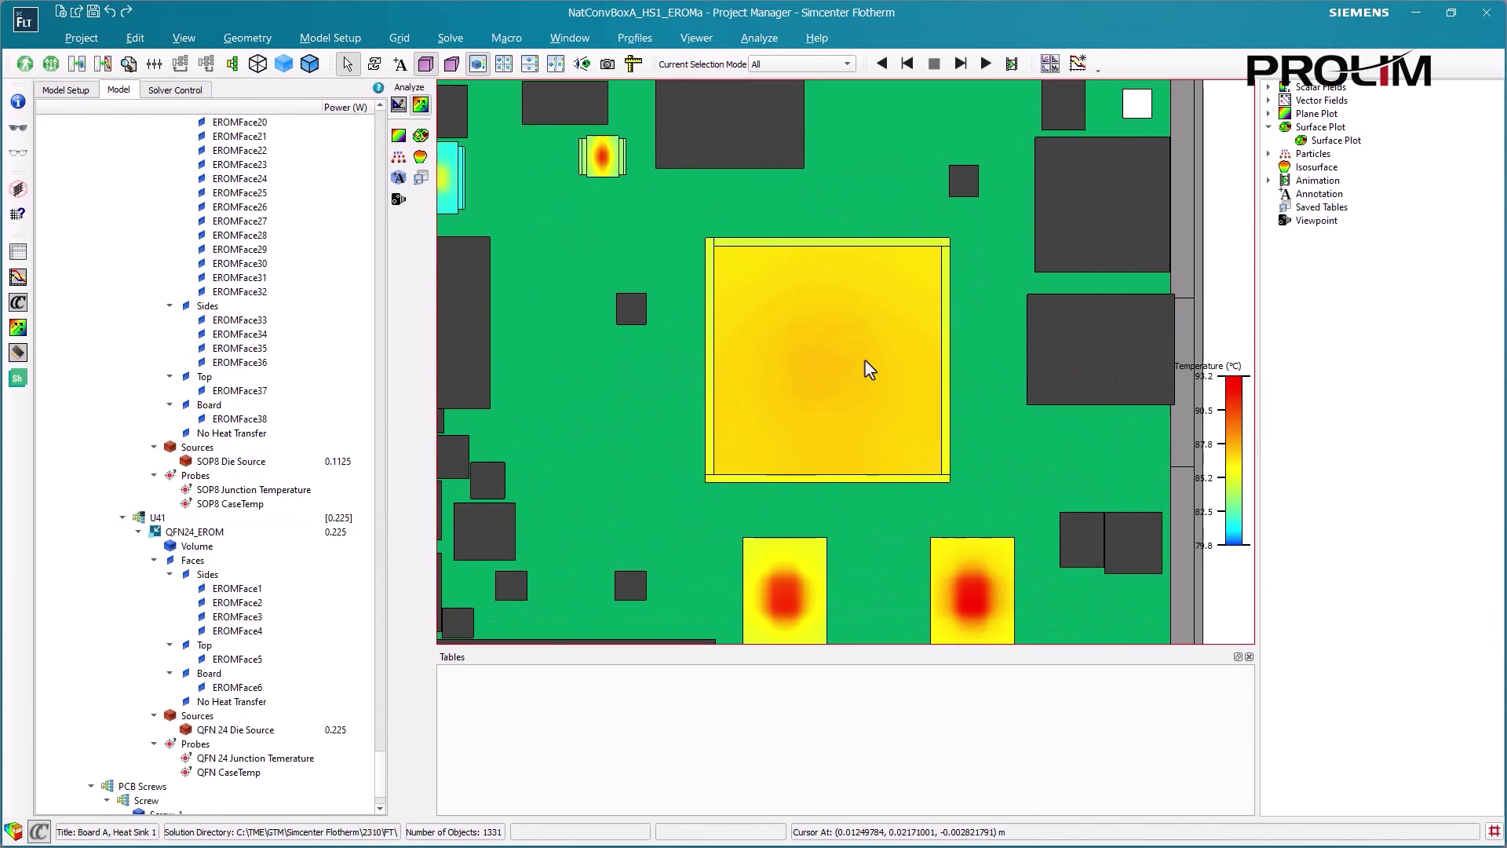